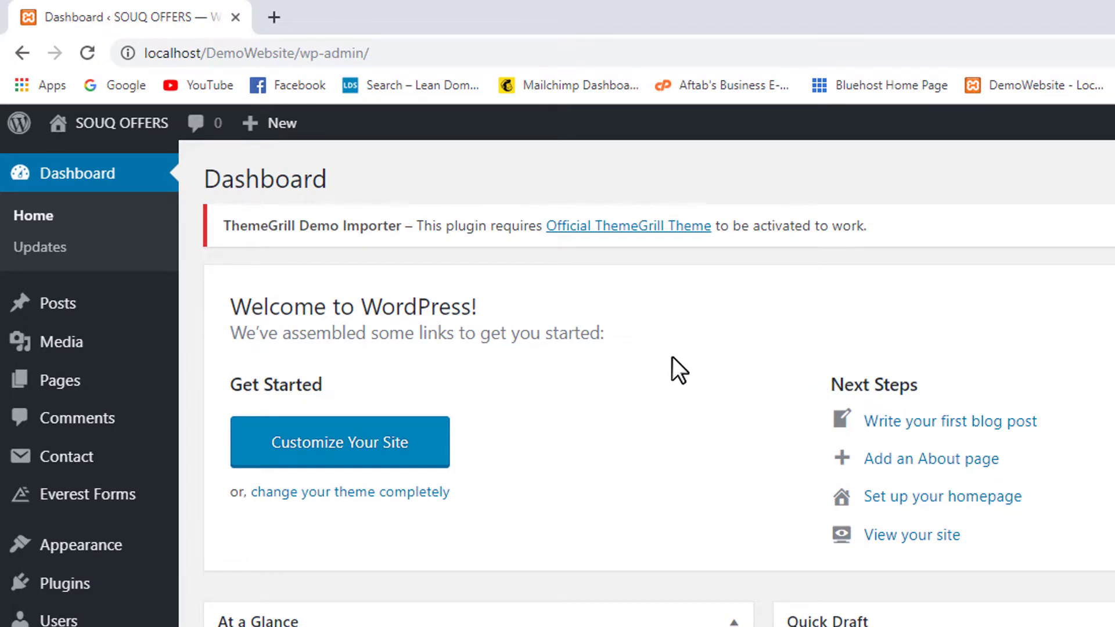
Visit the SOUQ OFFERS site's front end and look through the blog posts on its homepage.
mouse_move(130, 128)
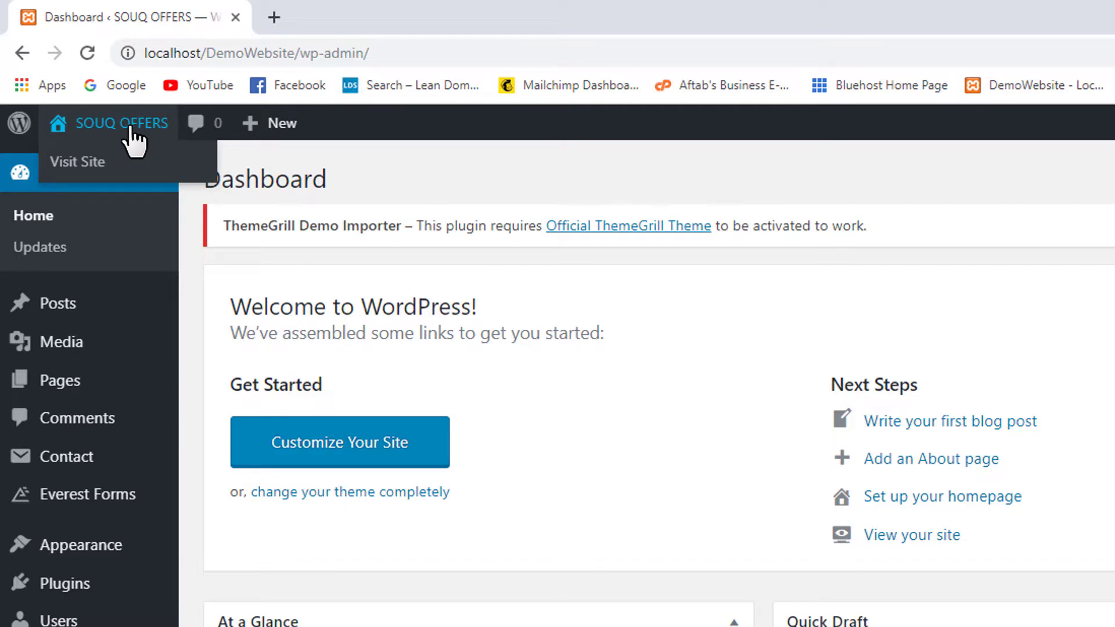
click(130, 128)
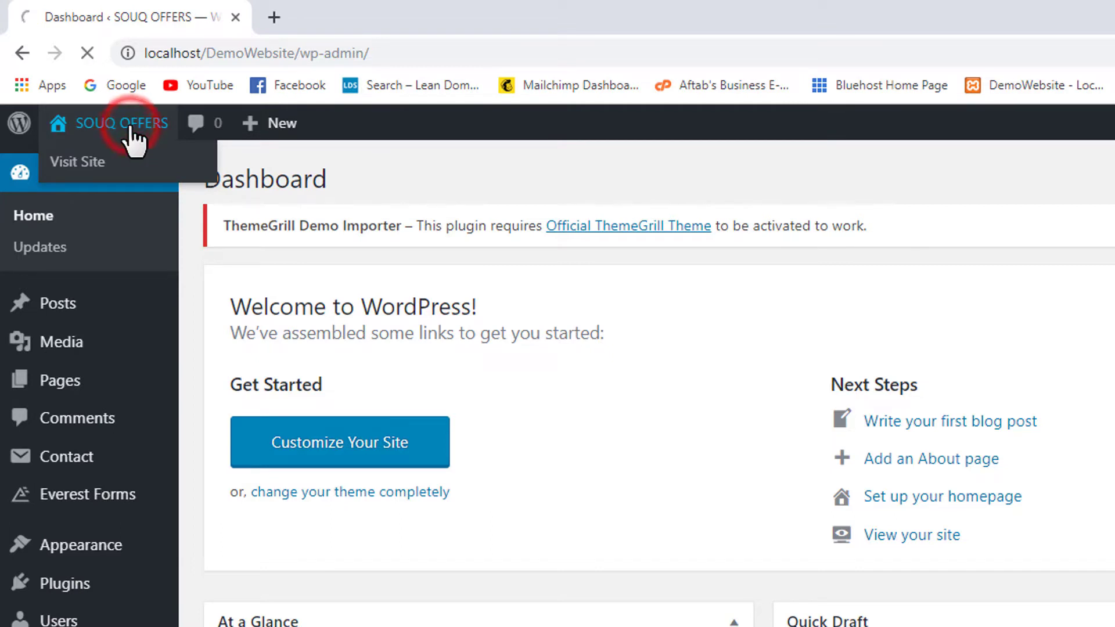
scroll(583, 207, down, 7)
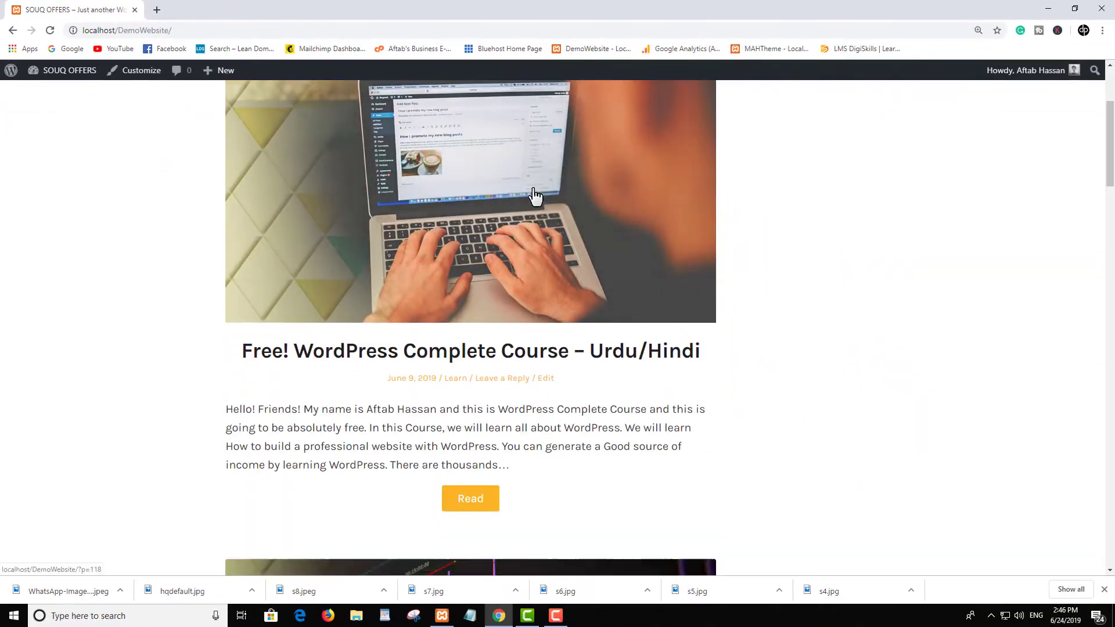
scroll(583, 208, up, 7)
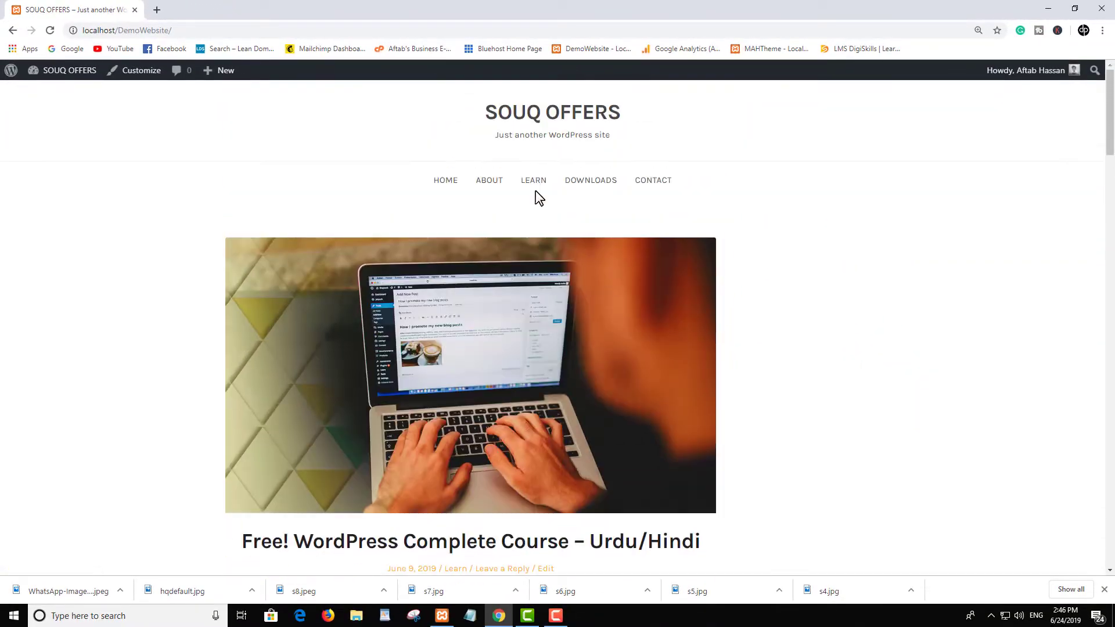
scroll(538, 192, down, 15)
scroll(538, 192, down, 7)
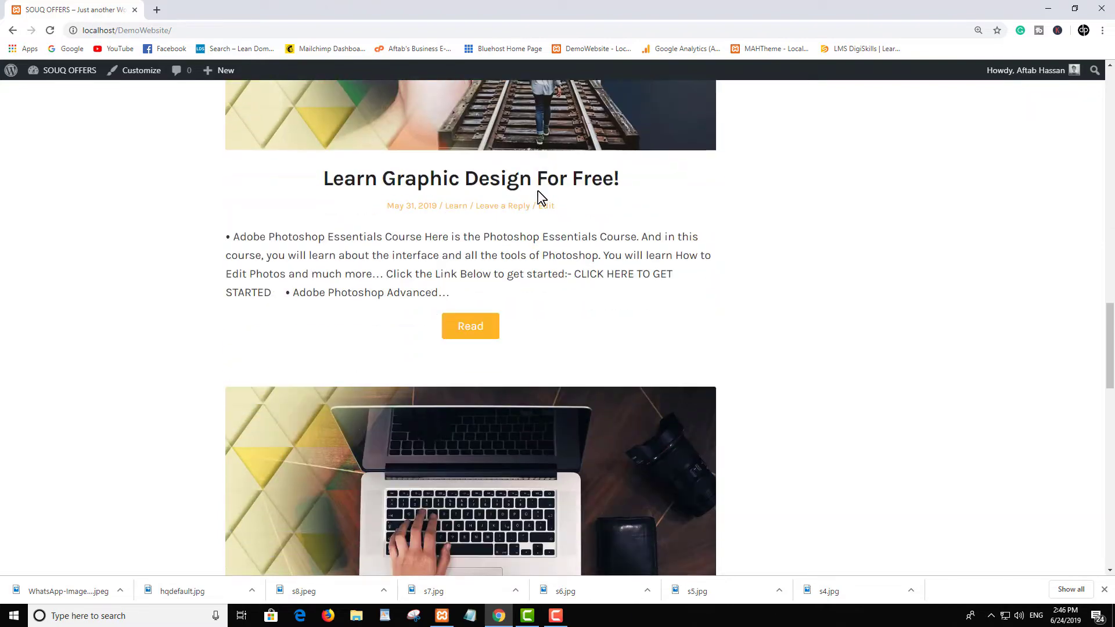
scroll(503, 197, up, 20)
scroll(676, 341, up, 5)
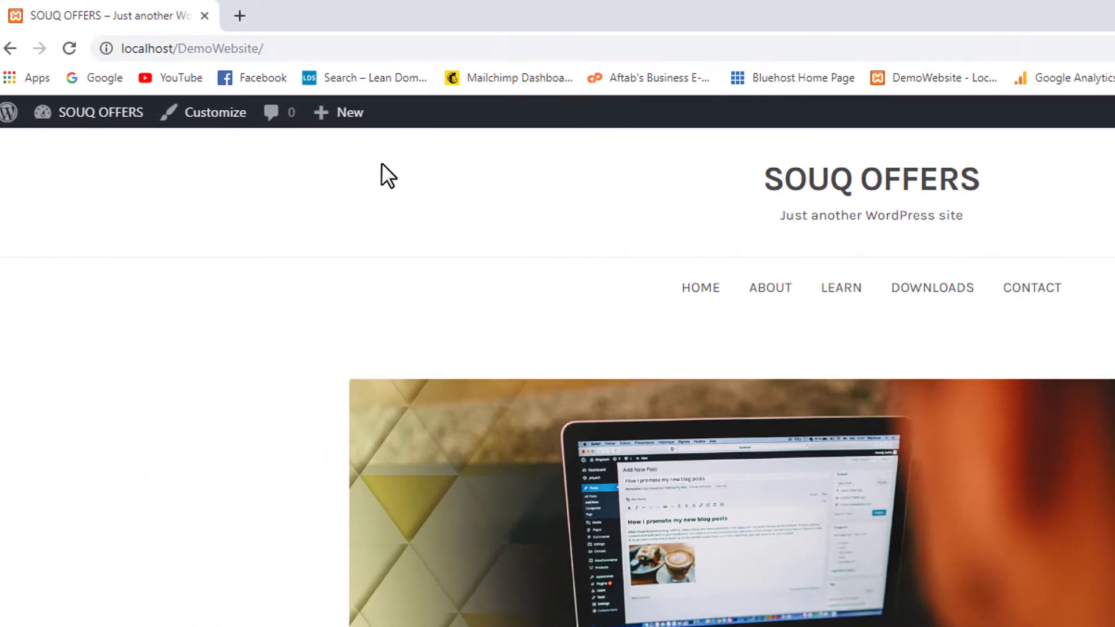
Create a new post on the site and title it "How to Make a Blog".
mouse_move(348, 116)
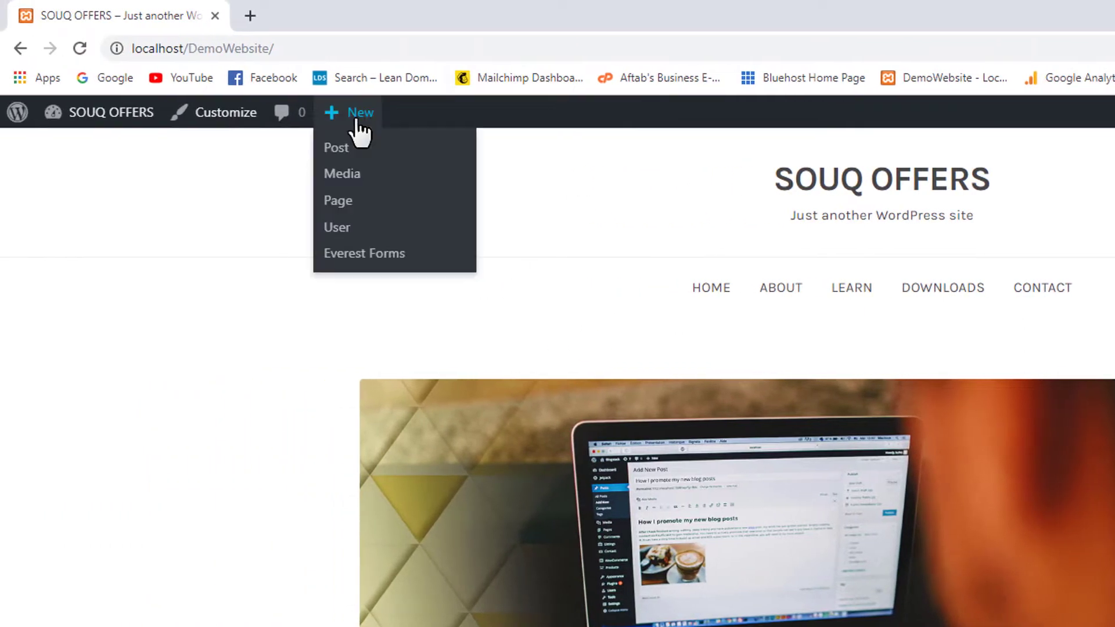
click(378, 152)
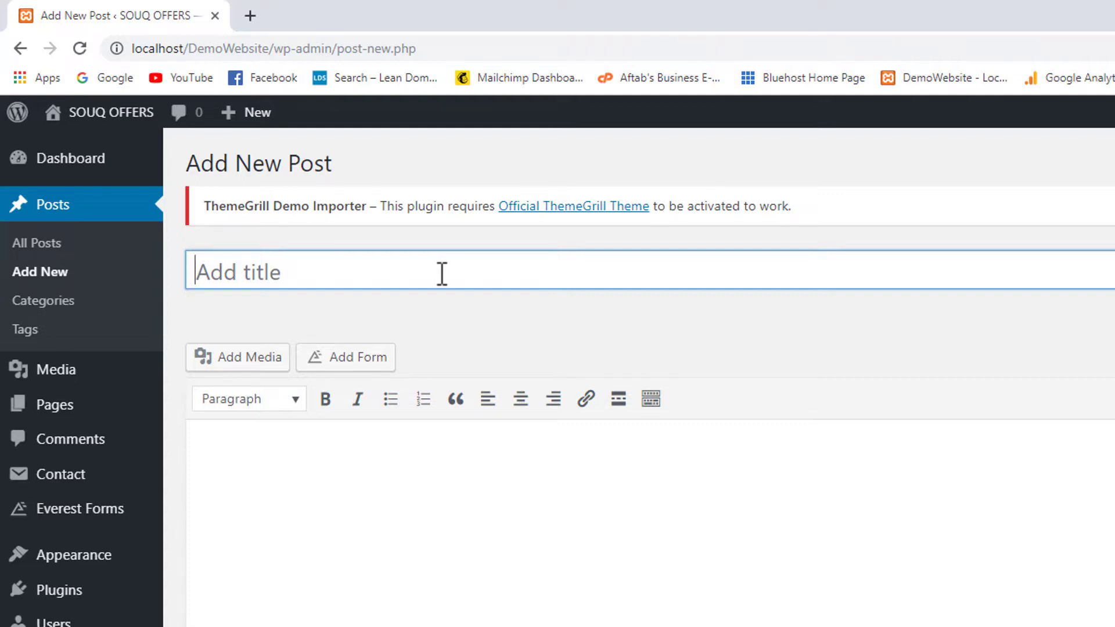
text(How to Make a Blog)
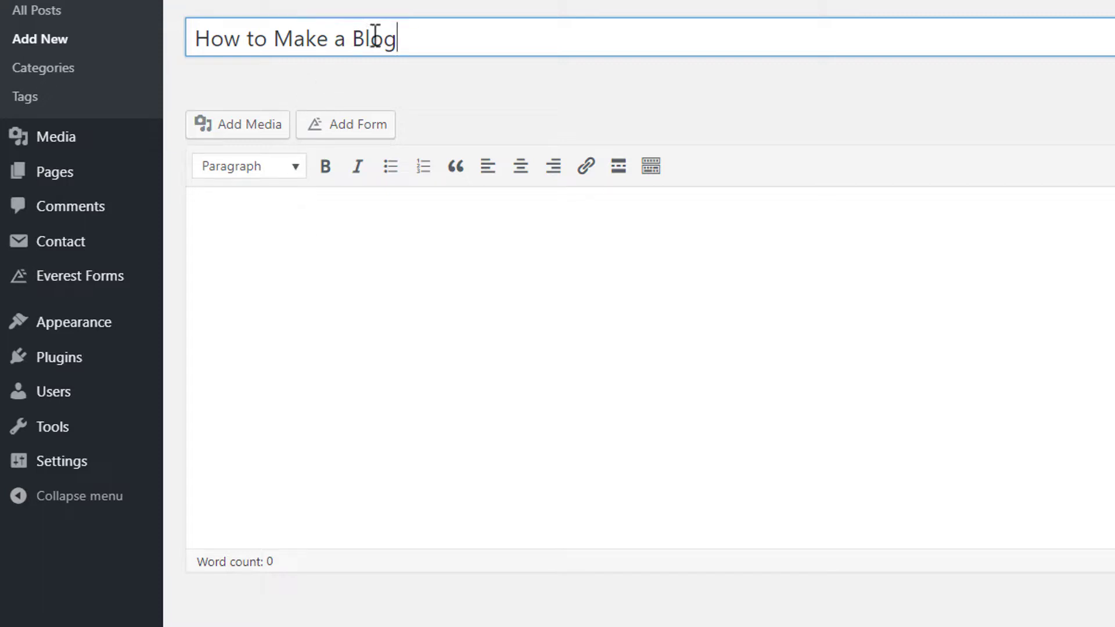
Copy the post title "How to Make a Blog" into the empty post body.
triple_click(415, 37)
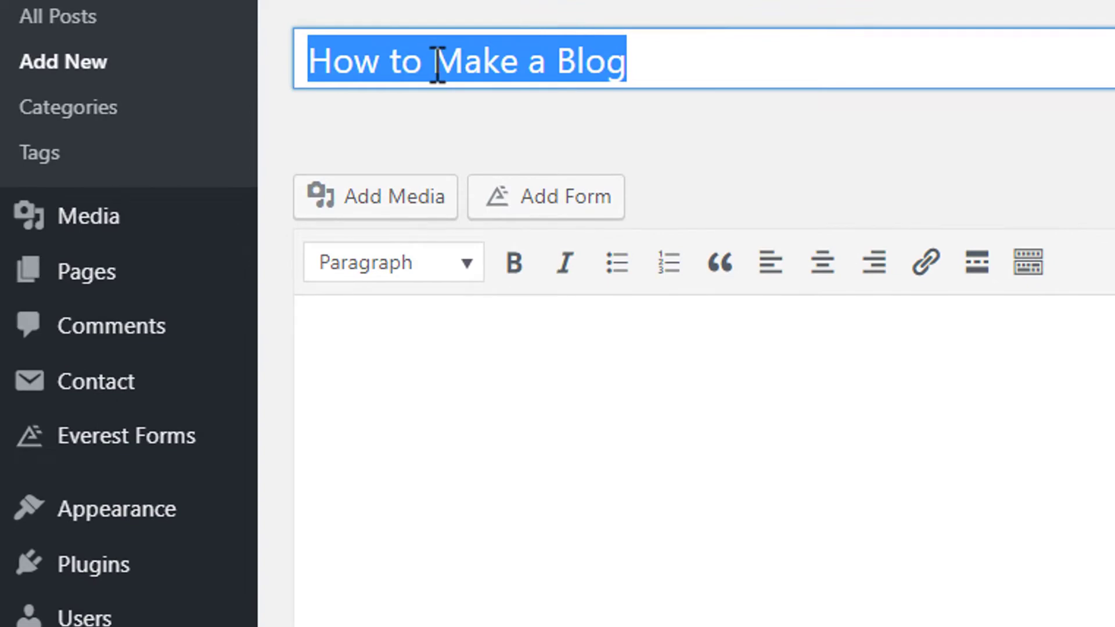
right_click(429, 63)
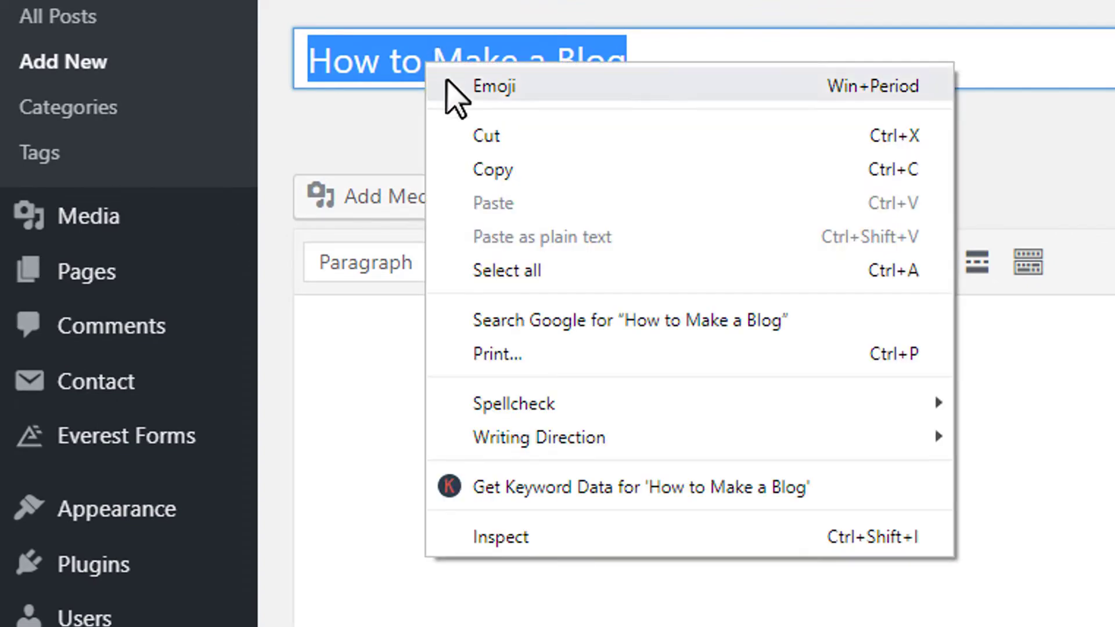
click(526, 169)
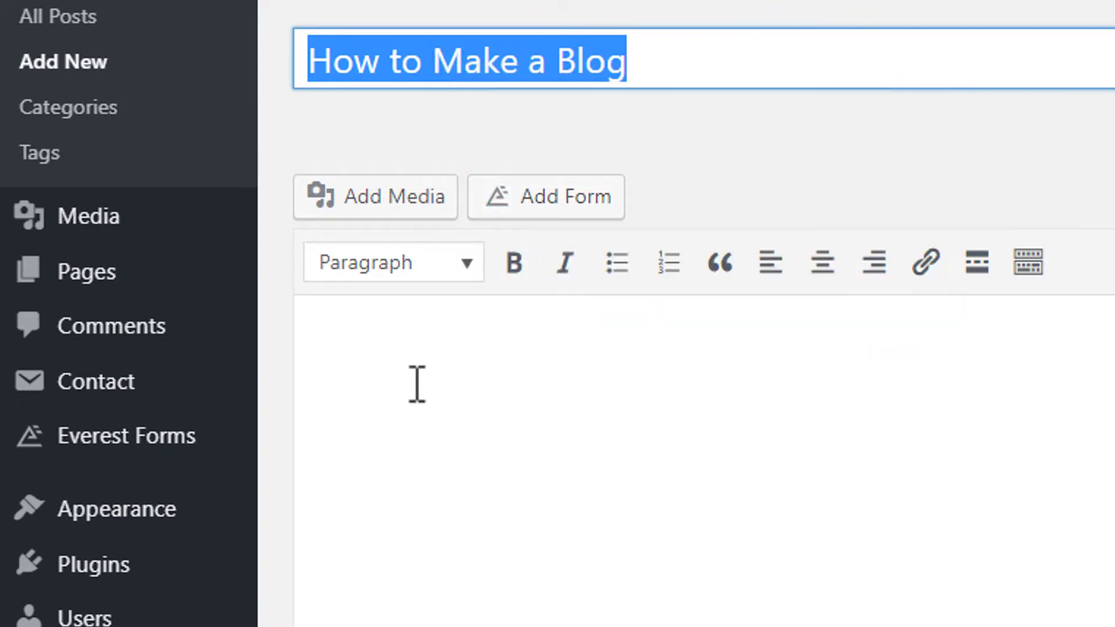
click(354, 347)
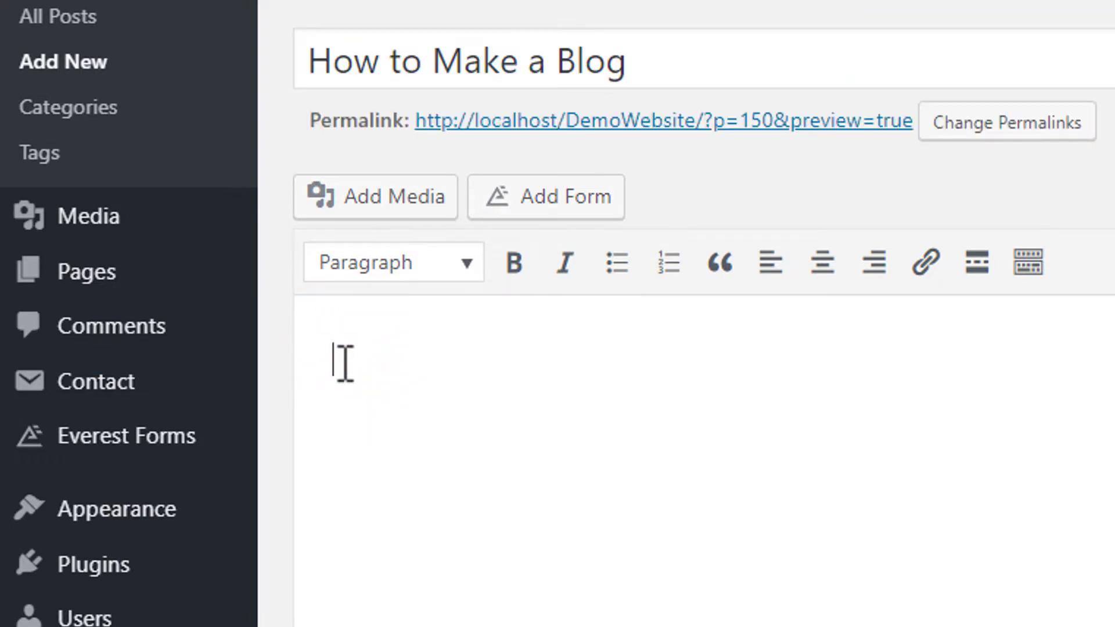
right_click(344, 363)
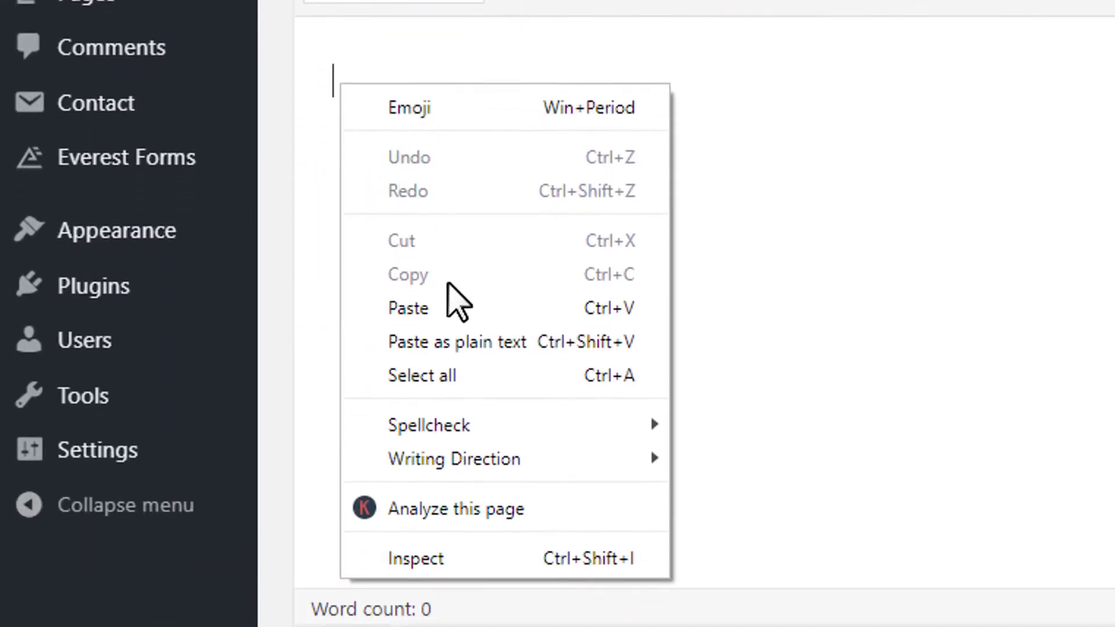
click(455, 298)
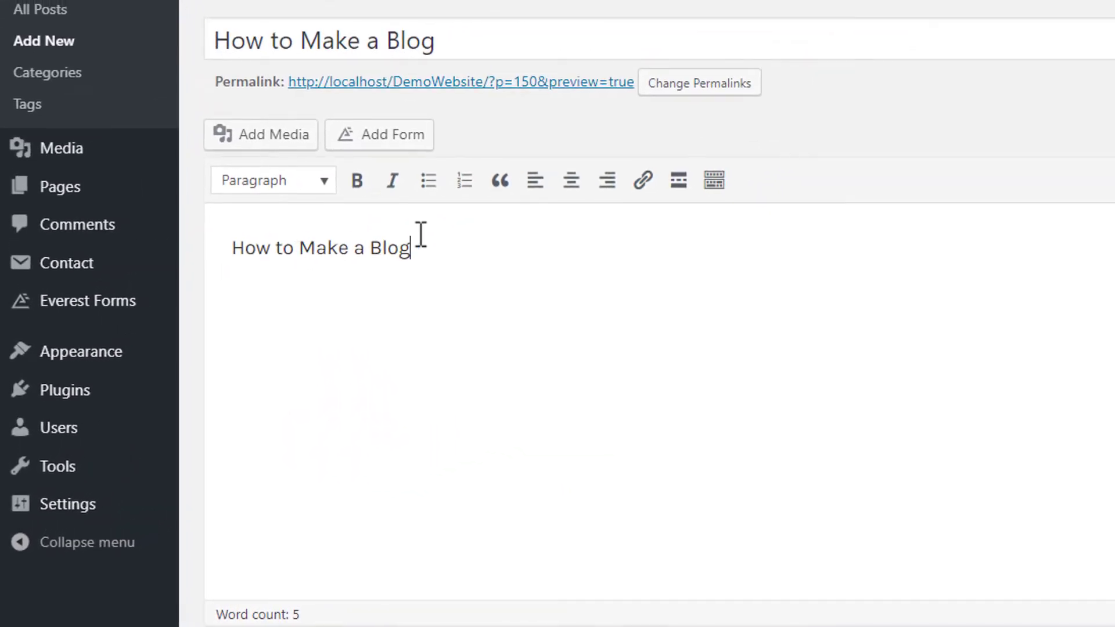
Format the body line "How to Make a Blog" as bold Heading 2 and start a new line below it.
key(ctrl+a)
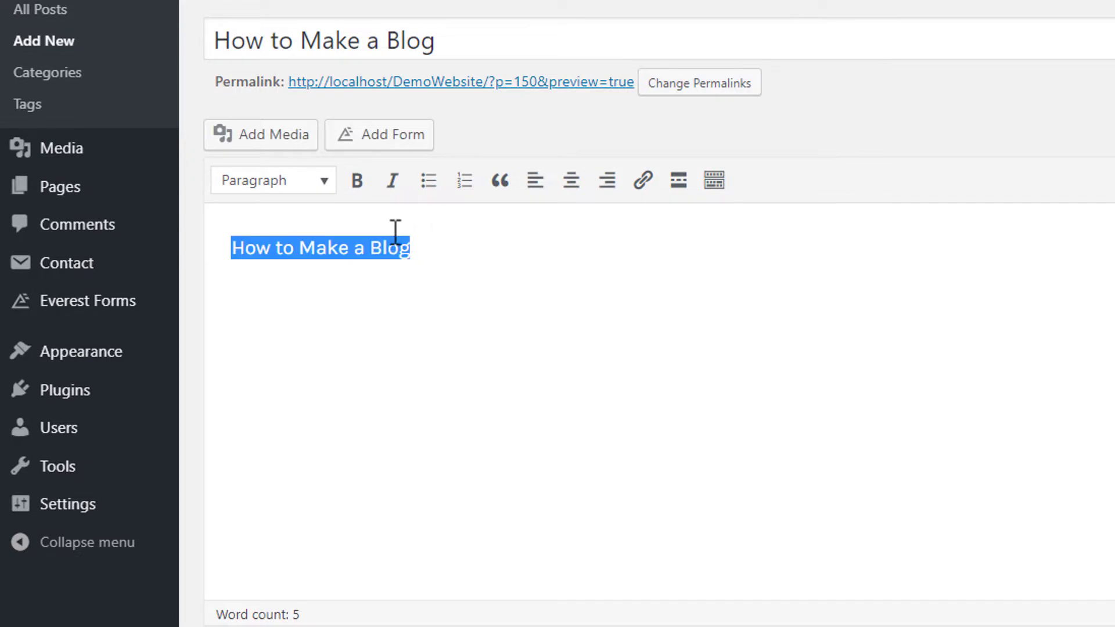
click(354, 189)
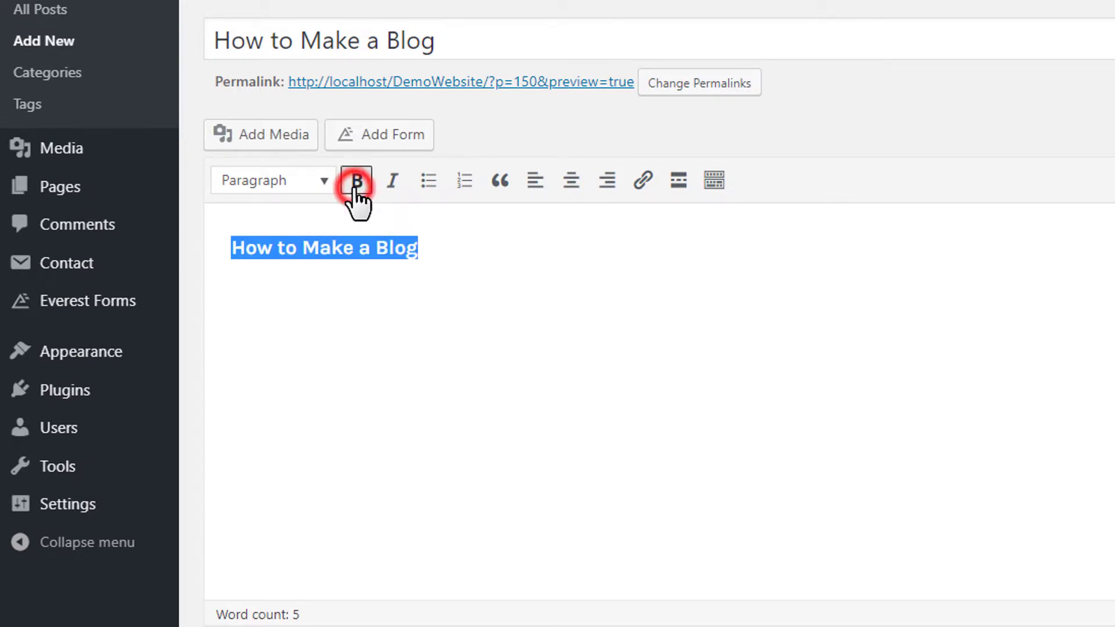
click(324, 181)
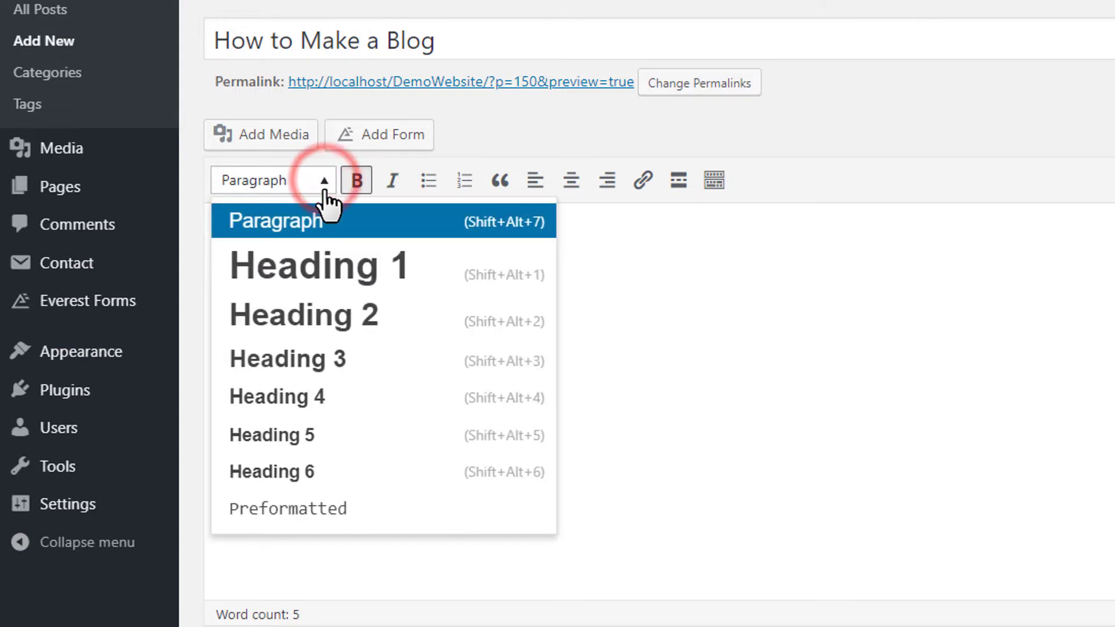
click(326, 359)
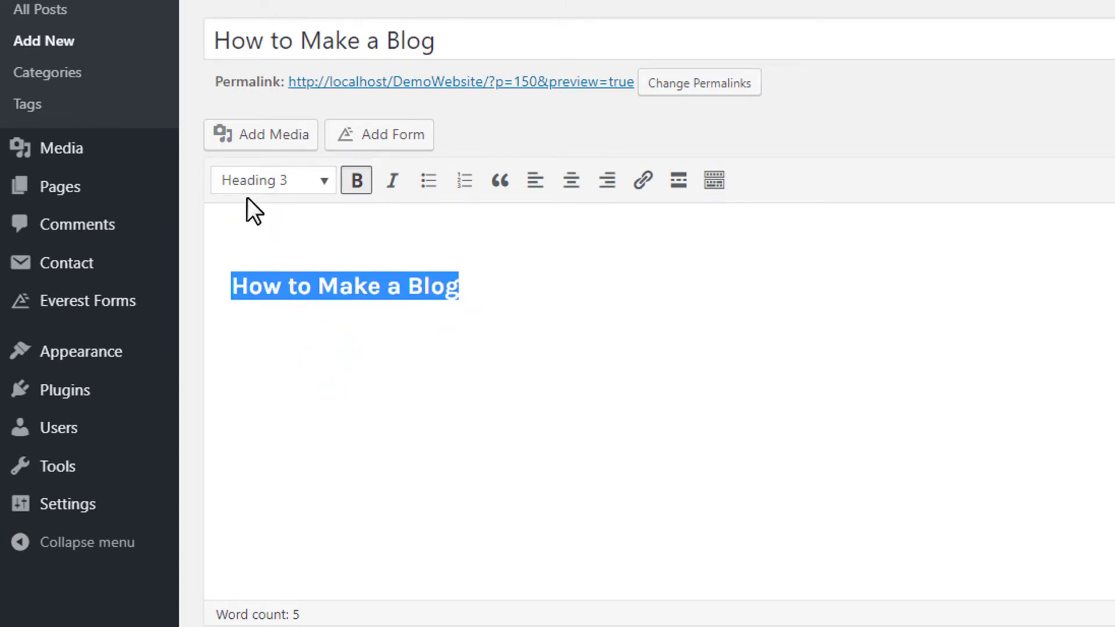
click(301, 181)
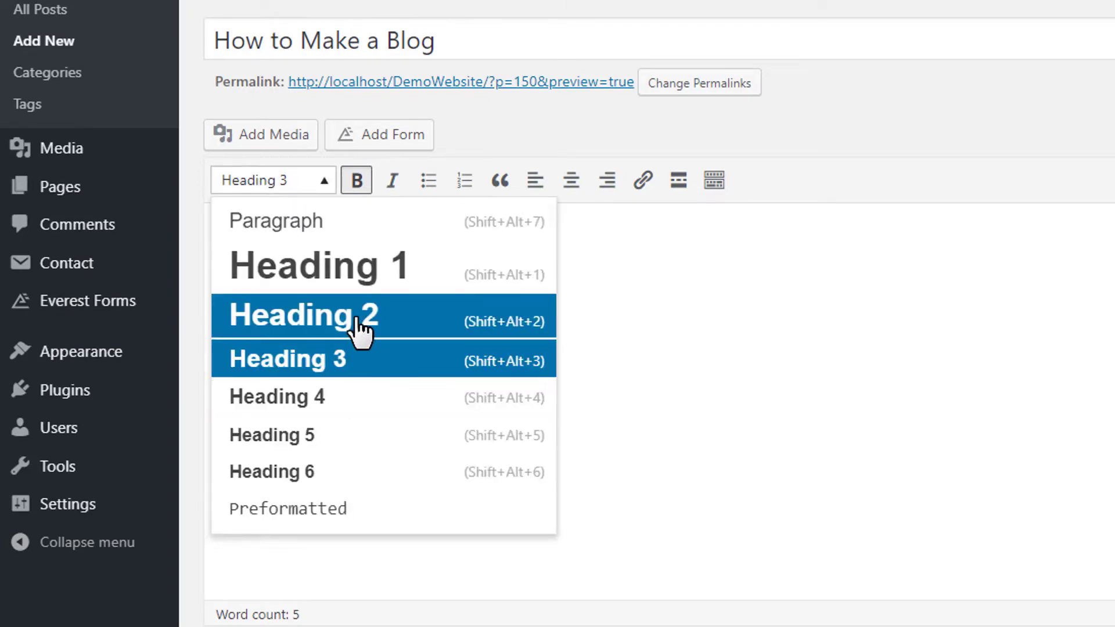
click(398, 317)
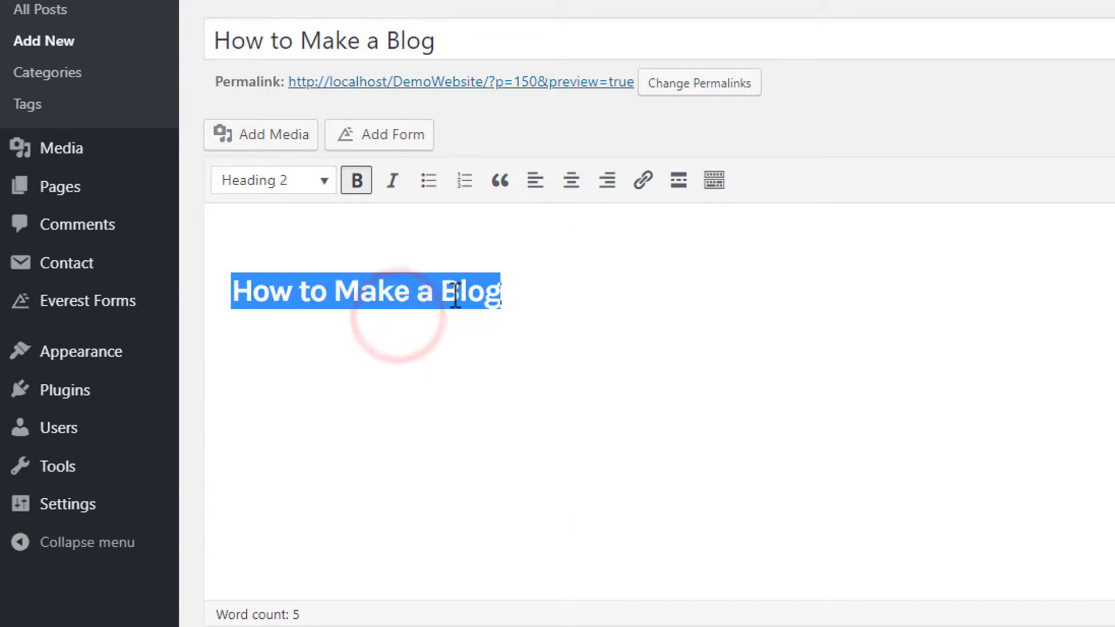
click(522, 292)
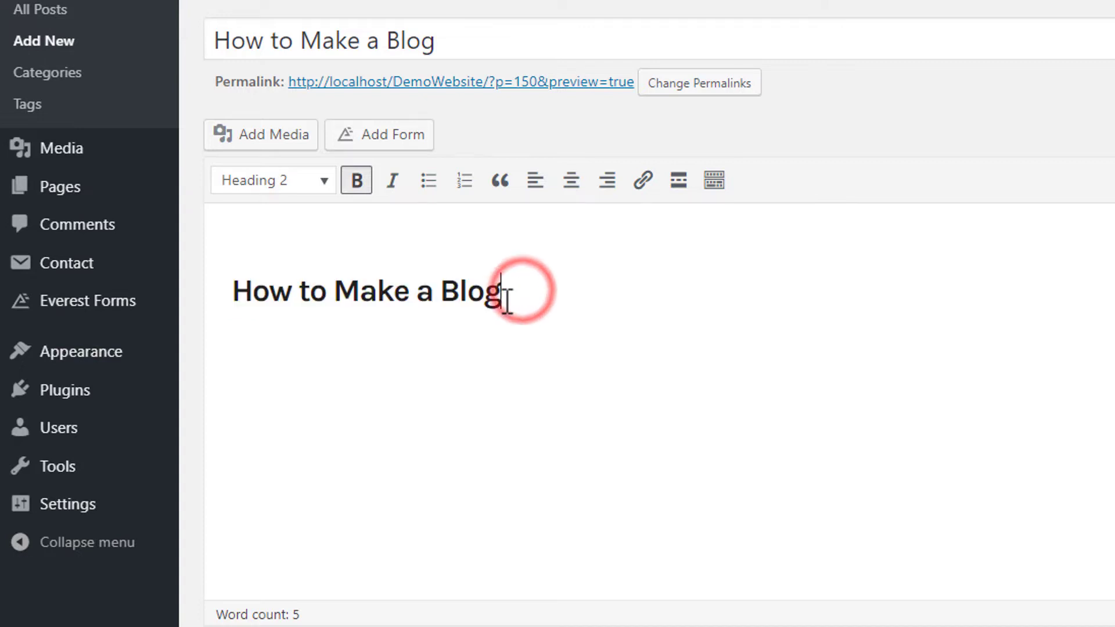
key(Return)
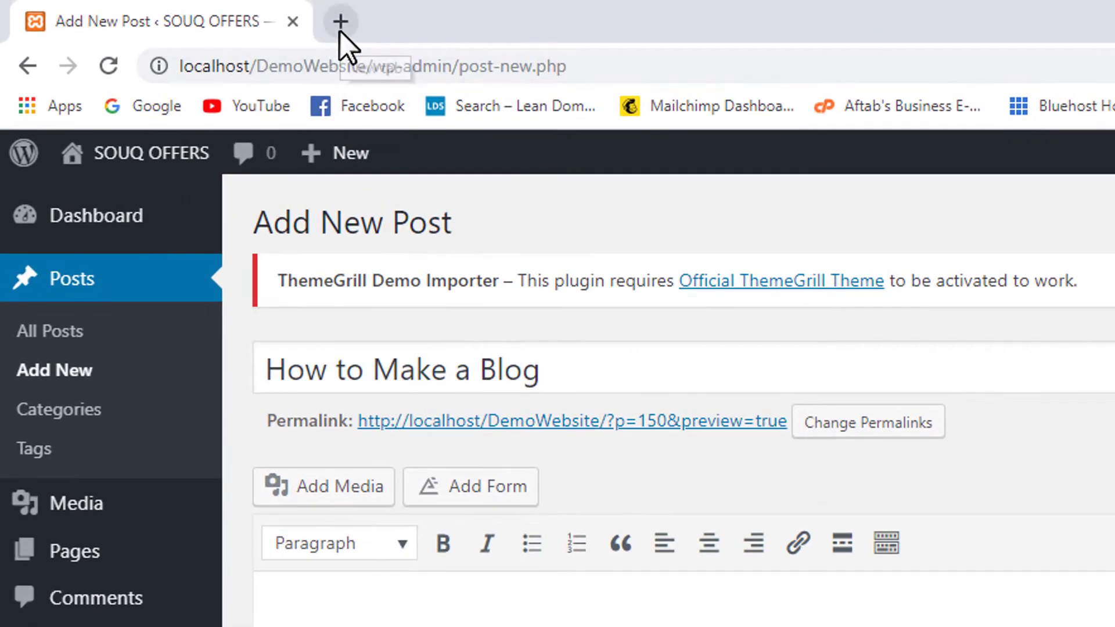
Open youtube.com in a new browser tab.
click(340, 29)
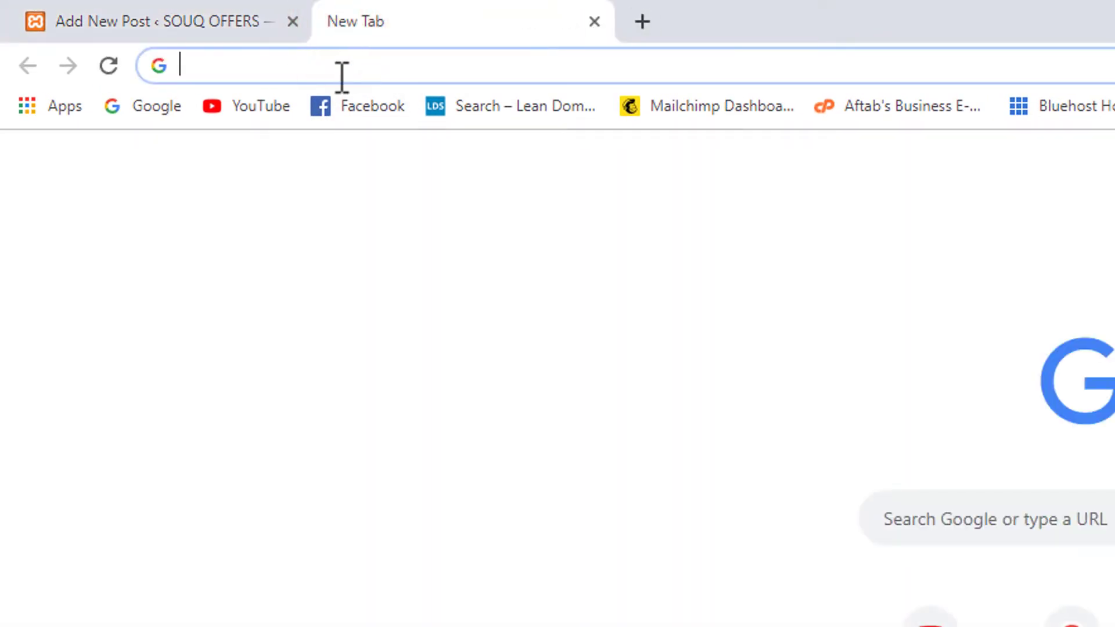
text(youtube.com)
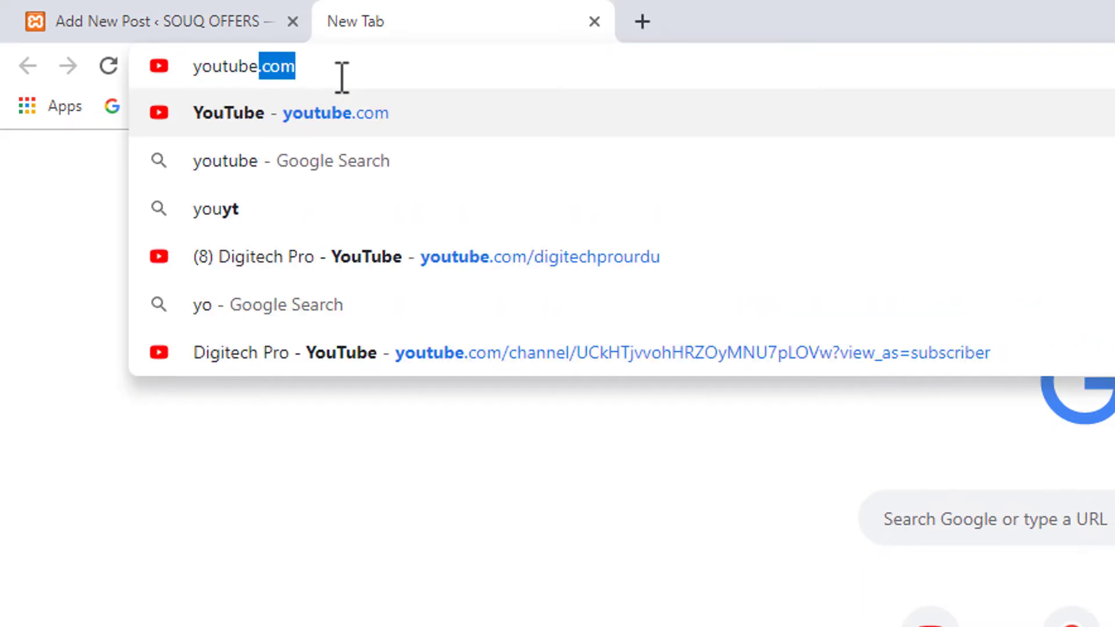
key(Return)
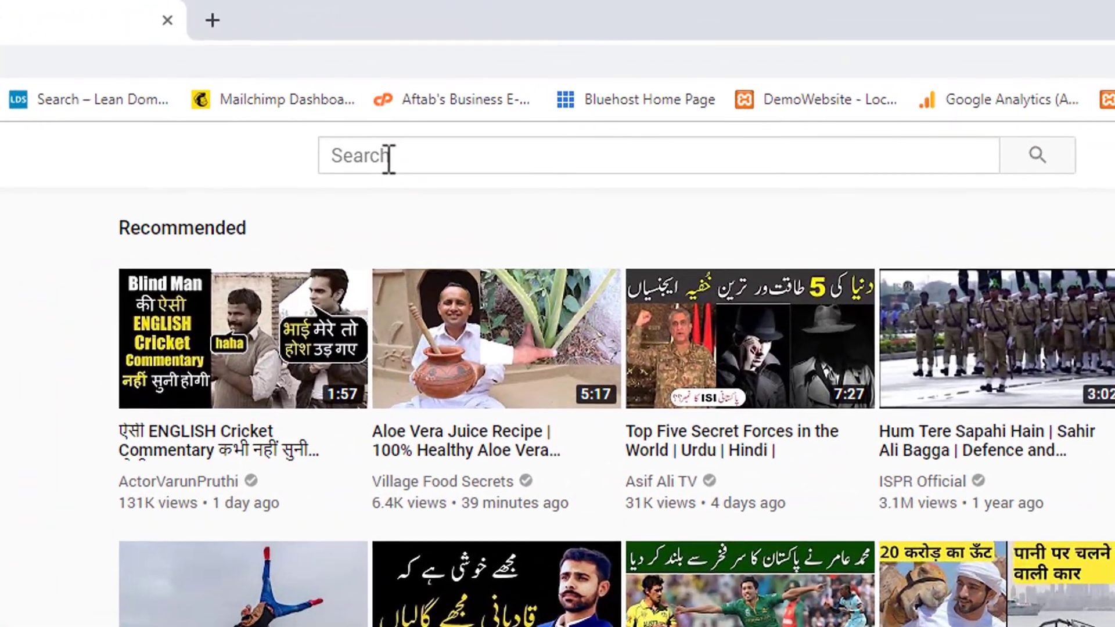
Search YouTube for "digitech pro", then open the video "How to Make a Blog - Urdu / Hindi" and pause it.
click(459, 99)
text(digitech pro)
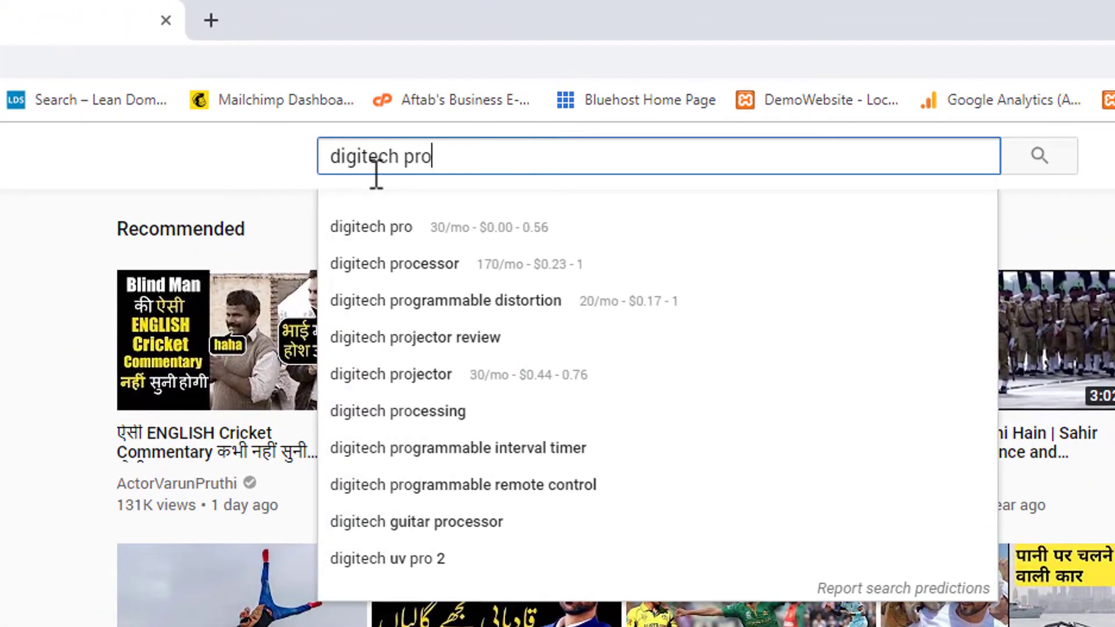
key(Return)
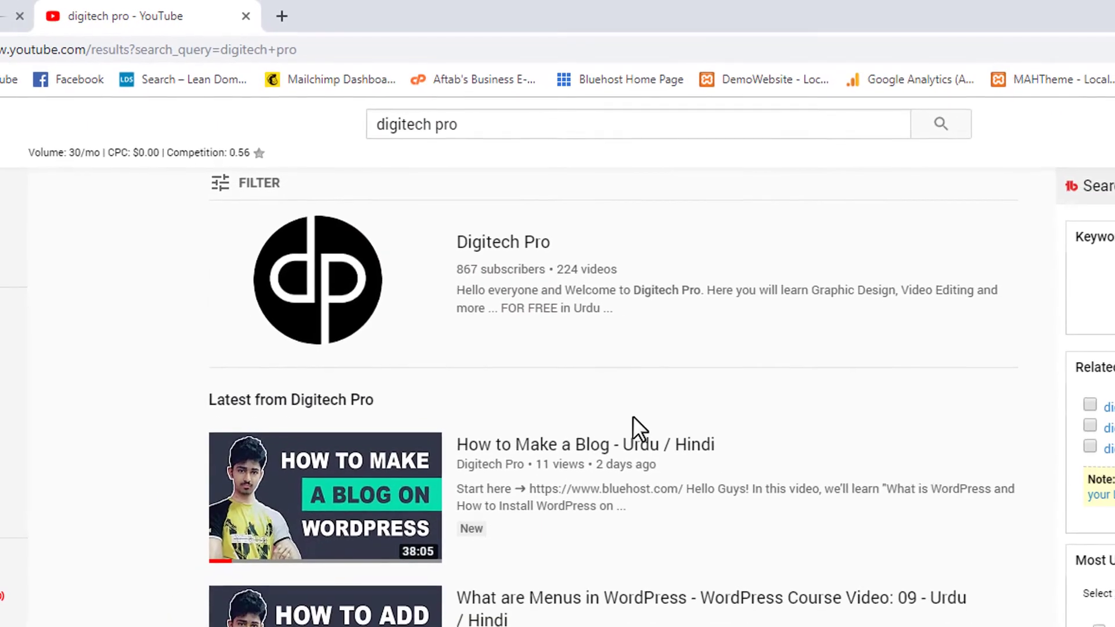
click(616, 446)
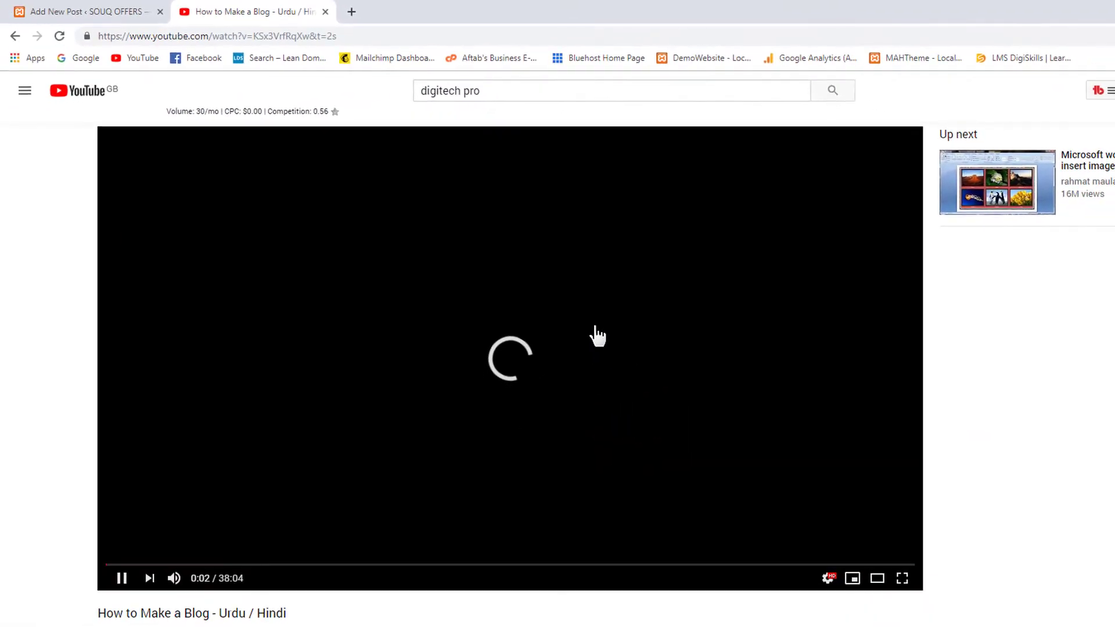
click(599, 336)
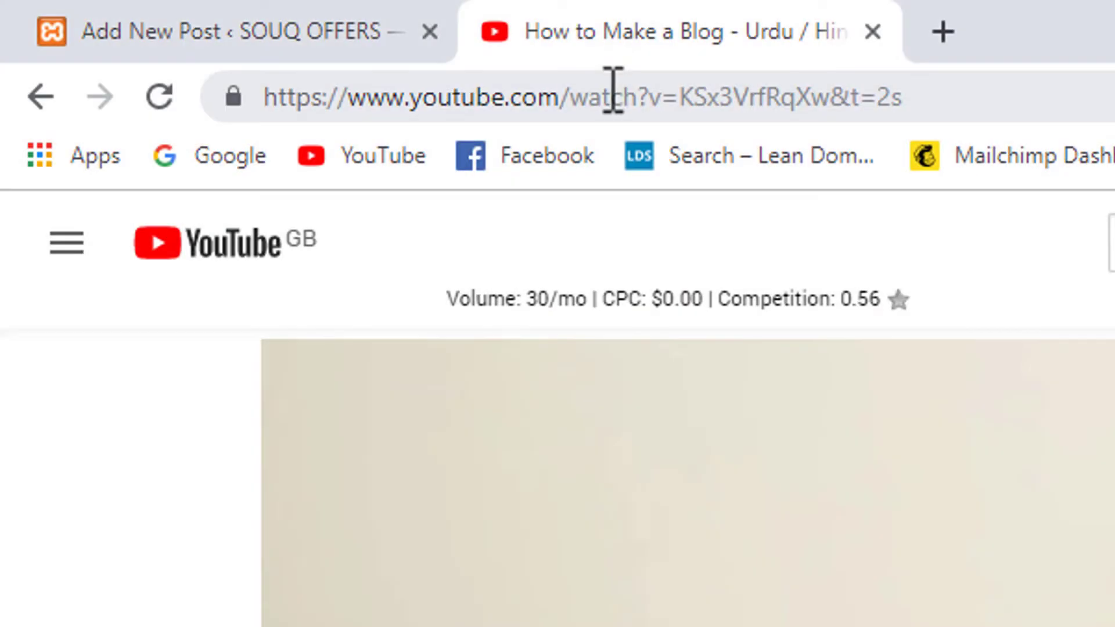
Copy the video's URL and paste it into the WordPress post below the heading to embed the video.
click(619, 94)
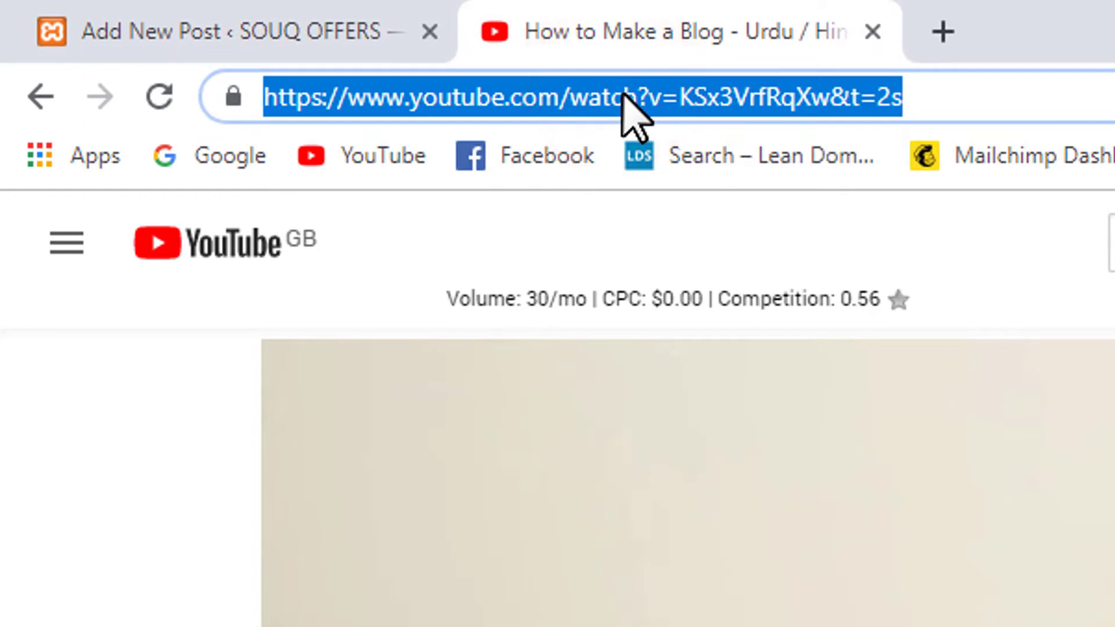
right_click(623, 93)
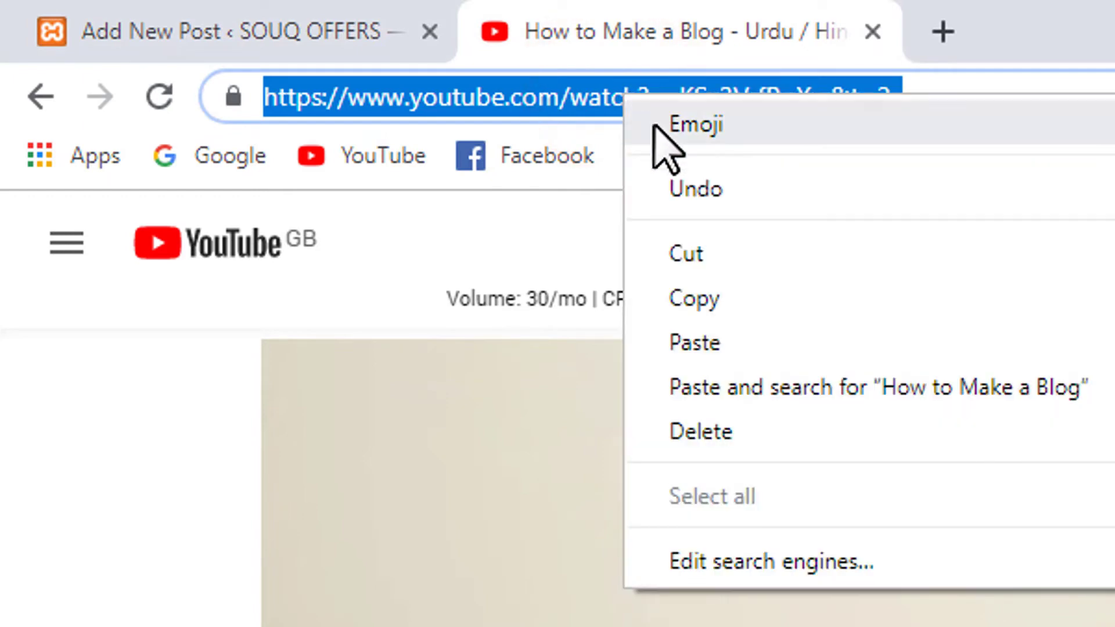
click(750, 294)
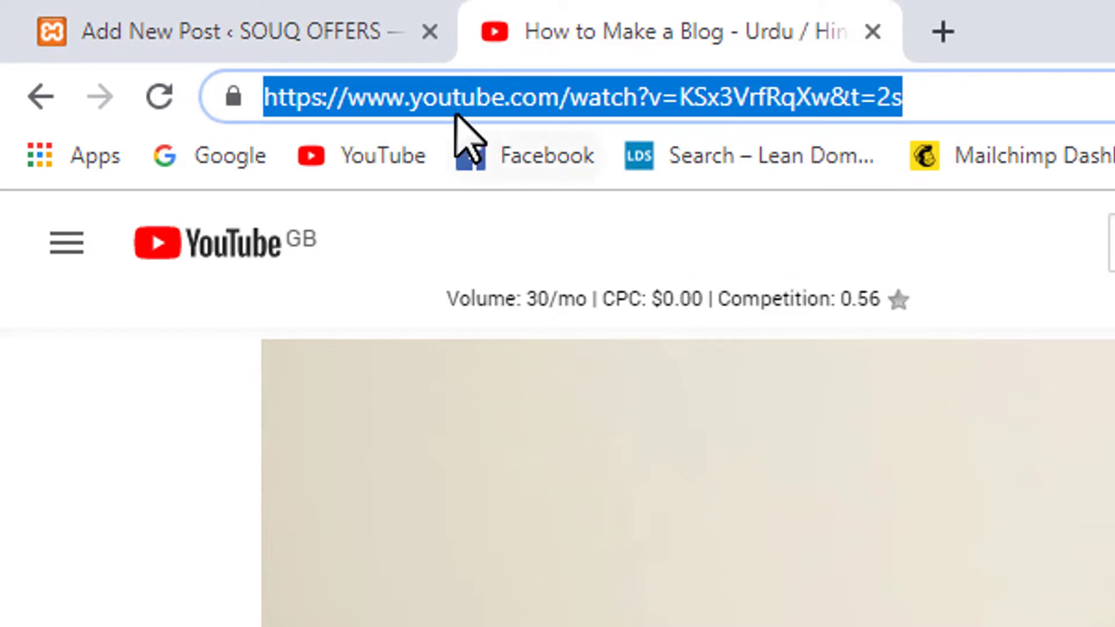
click(235, 36)
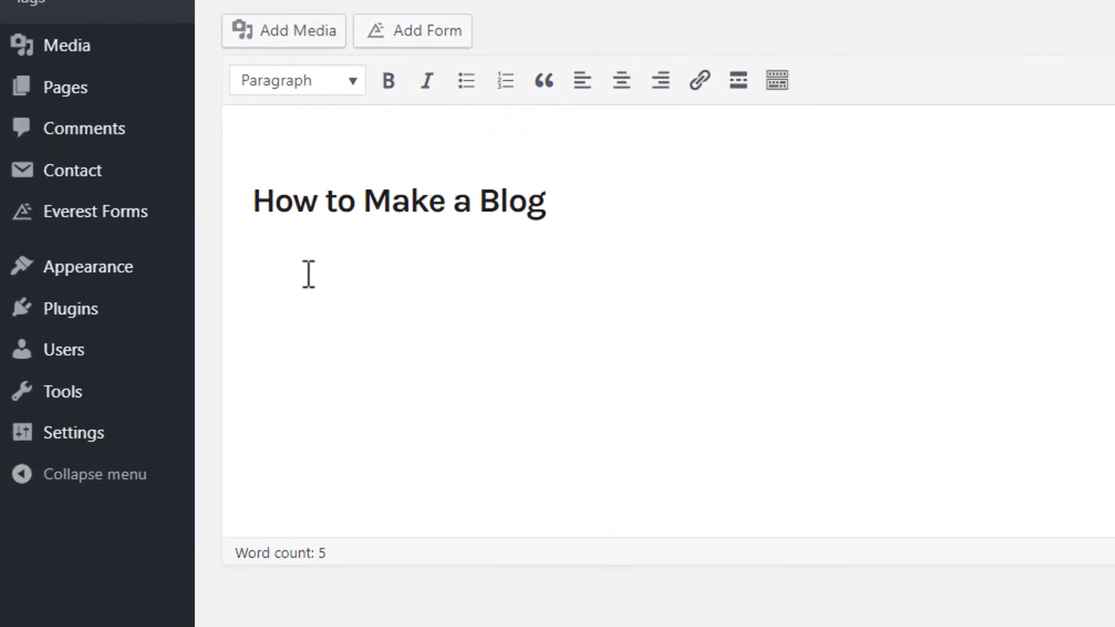
key(ctrl+v)
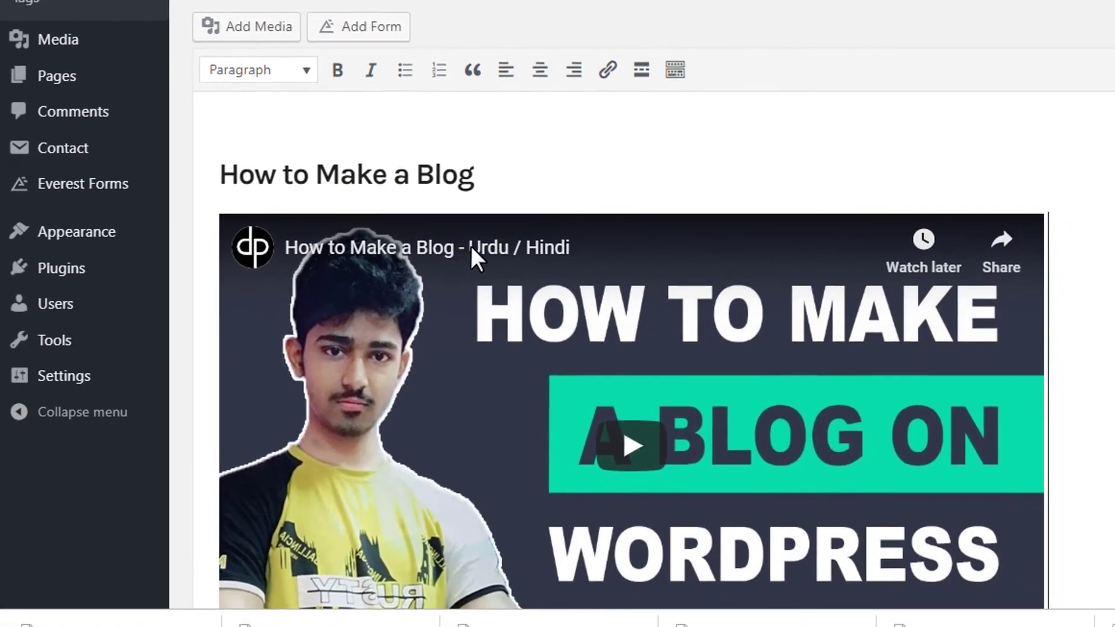
Add a new line reading "Description" below the embedded video in the post body.
scroll(474, 250, down, 3)
scroll(485, 241, up, 2)
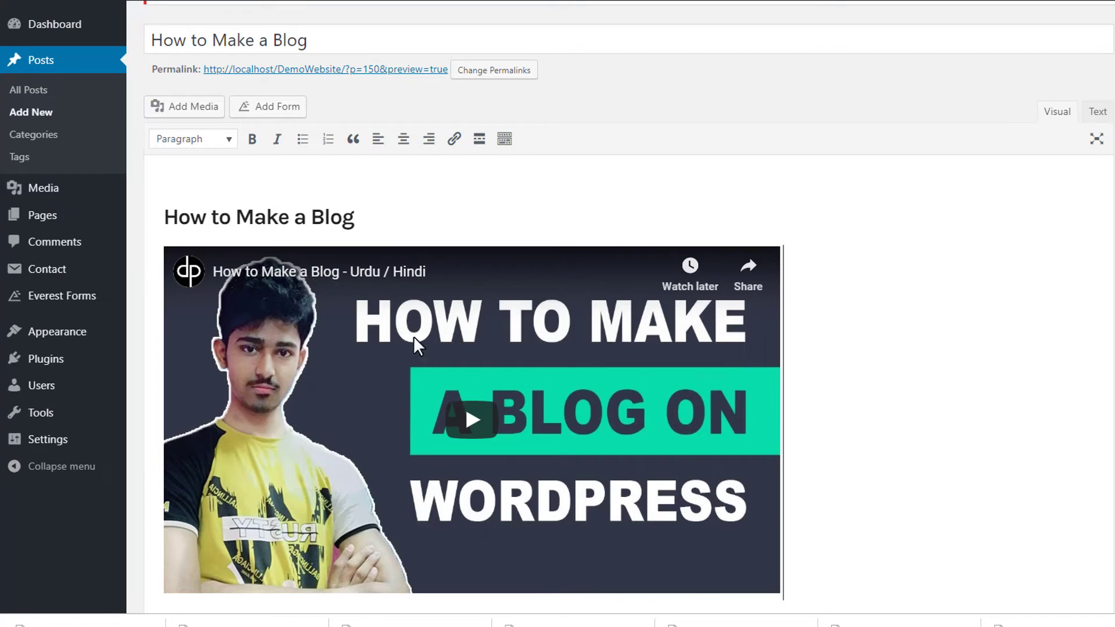
scroll(580, 317, down, 3)
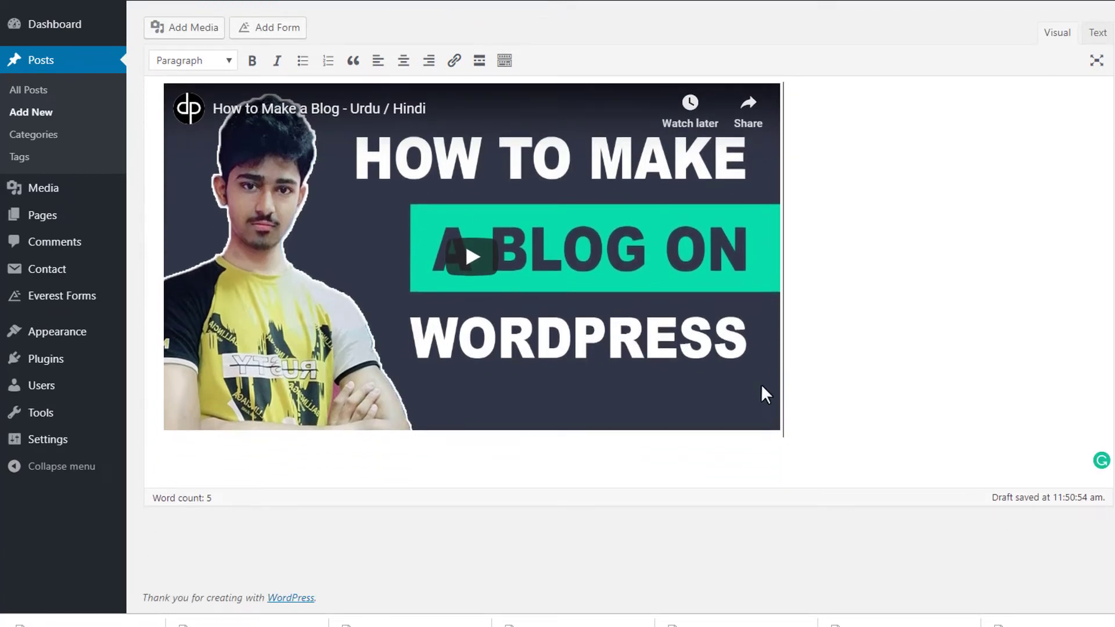
click(787, 411)
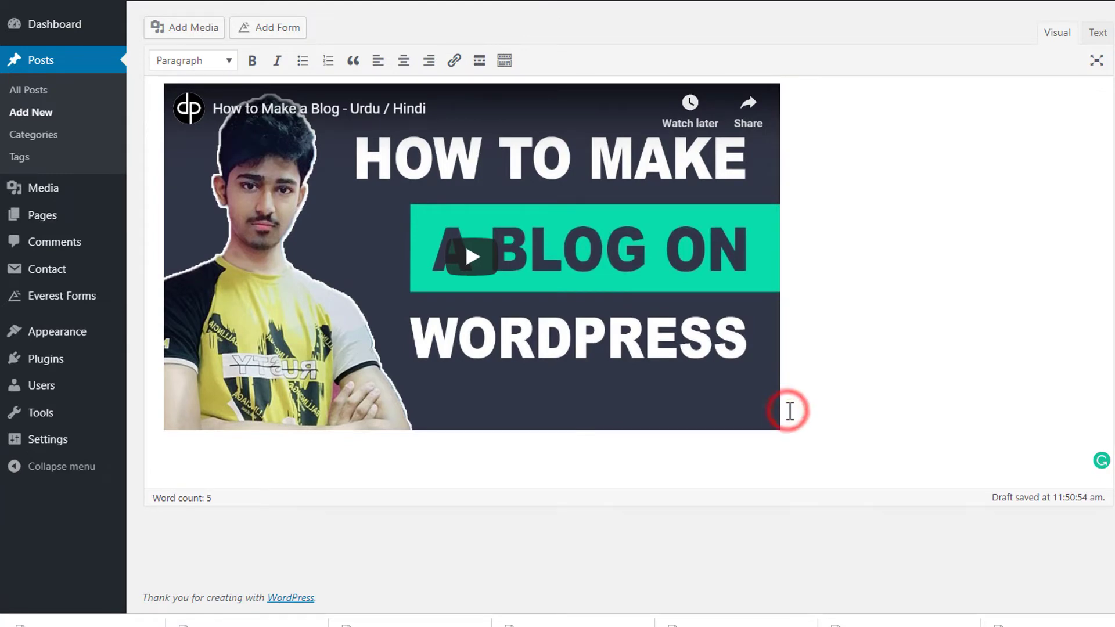
key(Return)
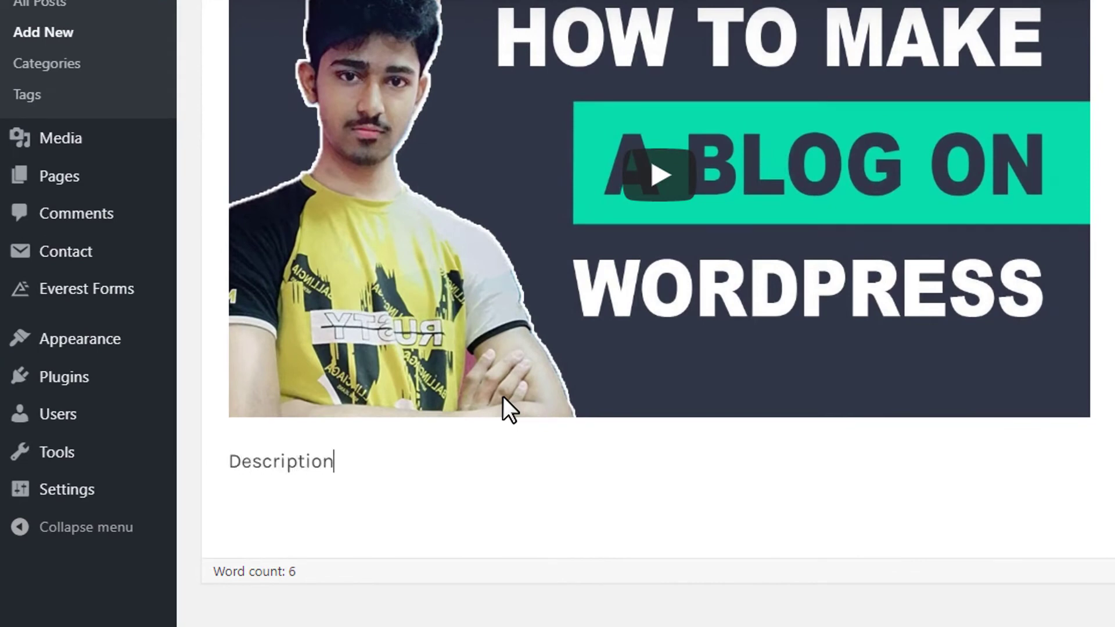
Format the "Description" line below the video as bold Heading 2.
drag(388, 467, 182, 474)
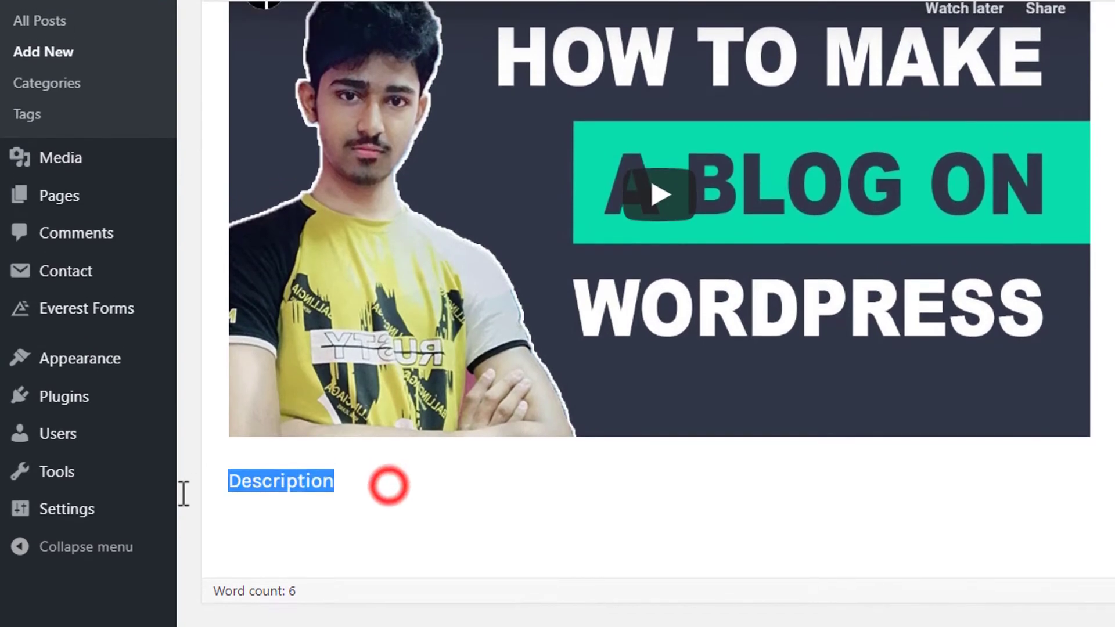
scroll(430, 86, up, 1)
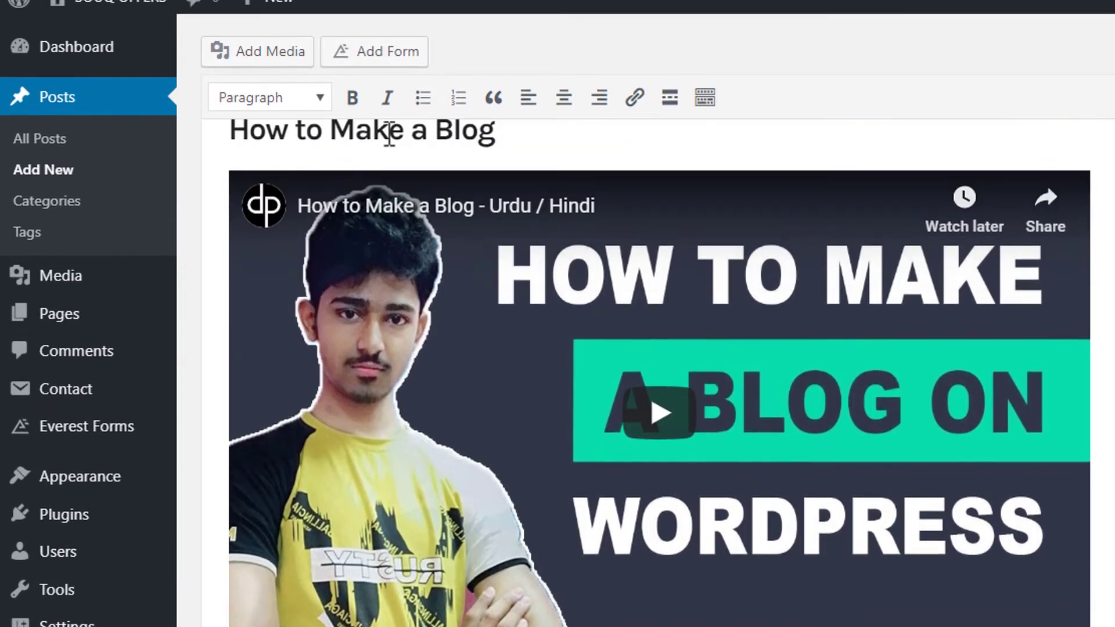
click(352, 100)
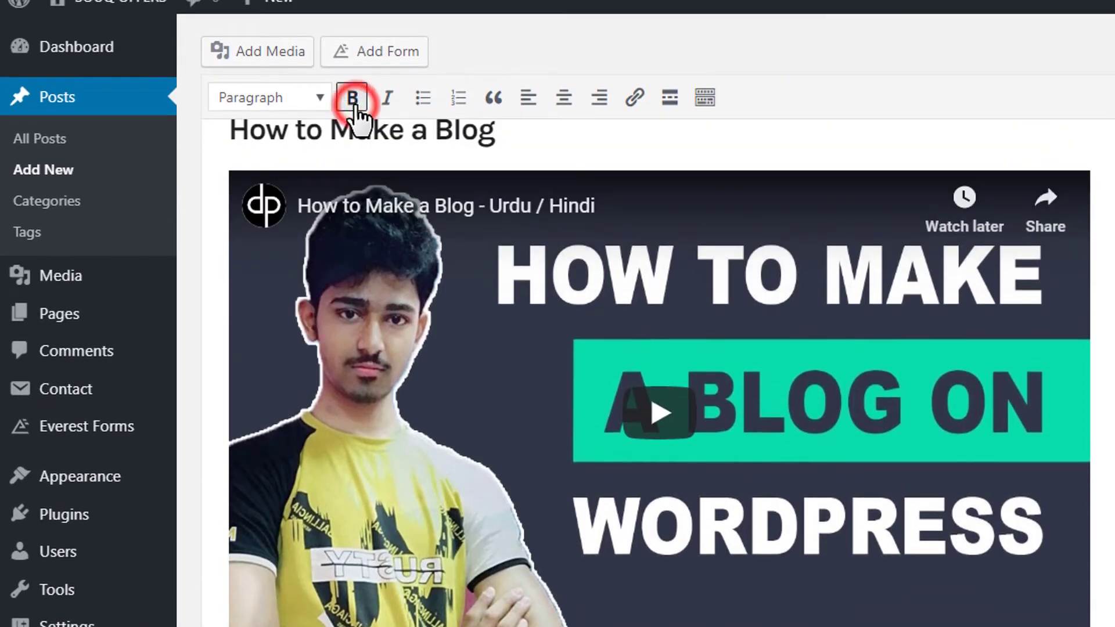
click(298, 98)
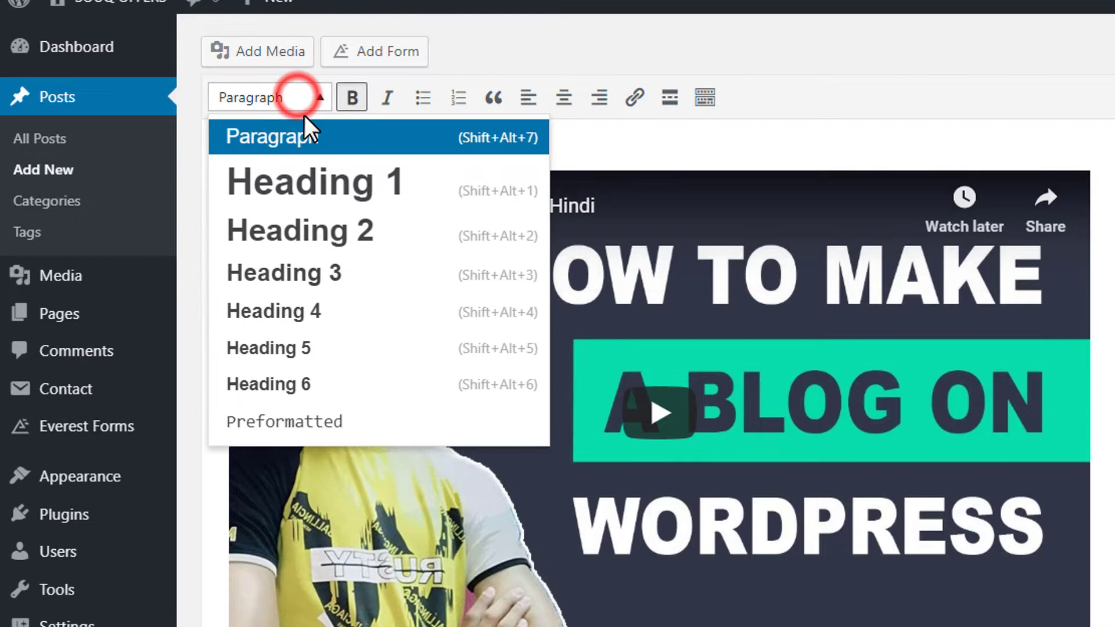
click(330, 234)
scroll(442, 372, down, 5)
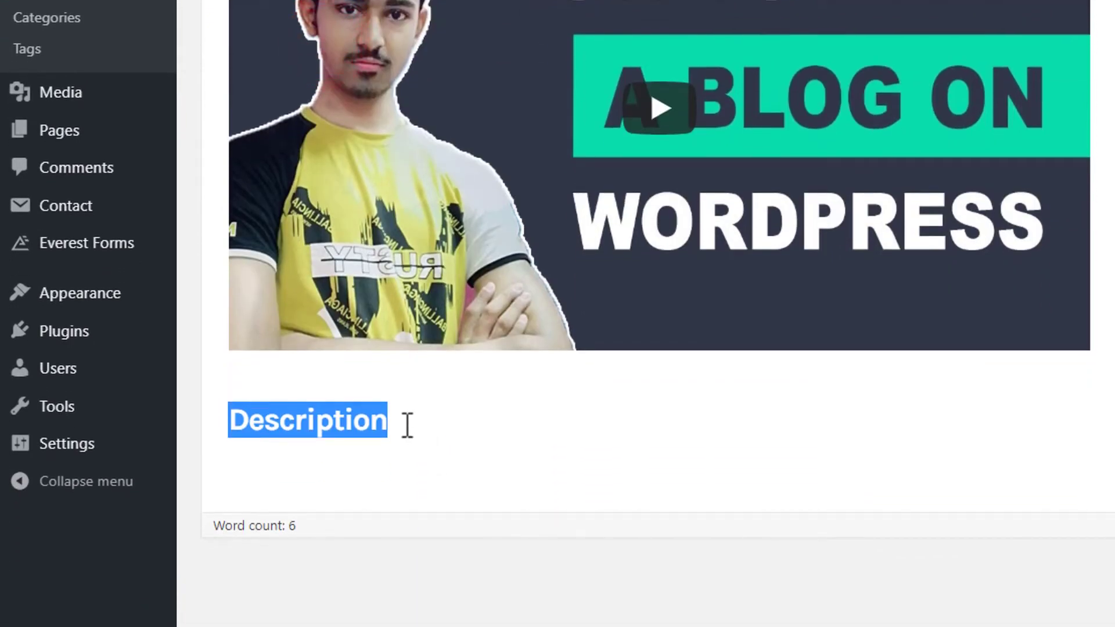
Start a new line under the "Description" heading and paste the copied placeholder paragraph beginning "dolor sit amet".
click(406, 425)
key(Return)
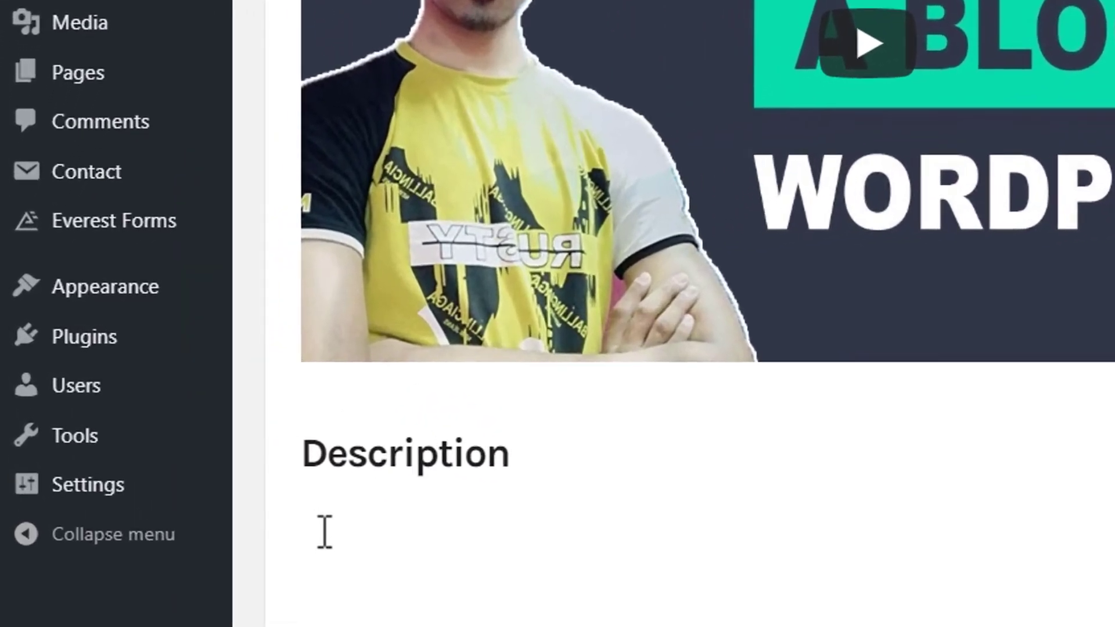
right_click(324, 531)
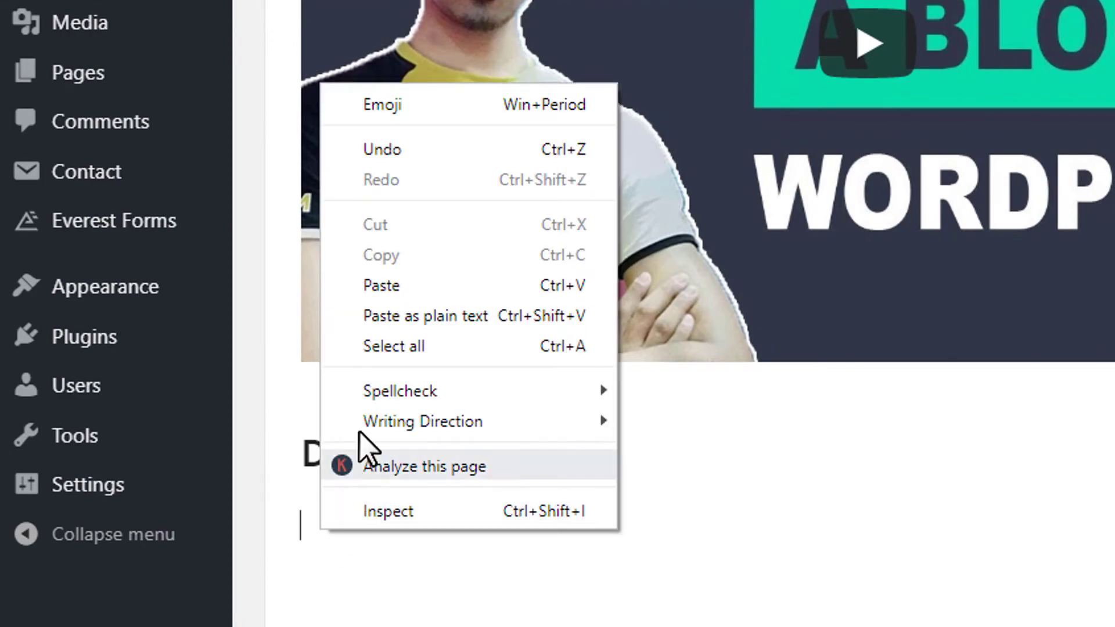
click(385, 285)
scroll(749, 430, down, 8)
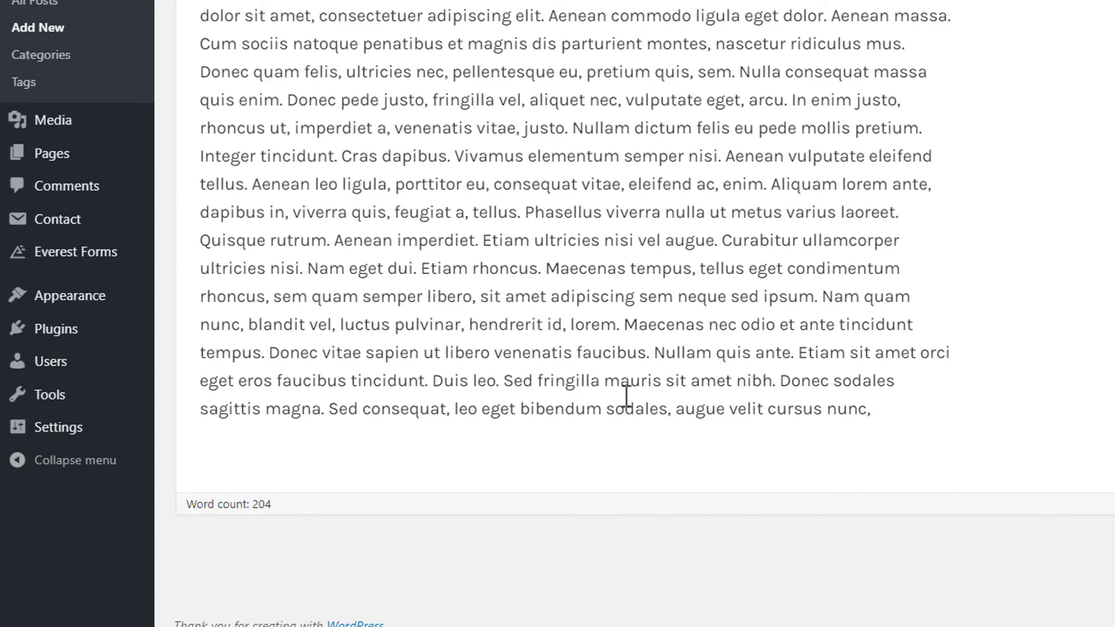
Assign the post to the Learn category.
scroll(626, 397, up, 12)
scroll(577, 361, down, 5)
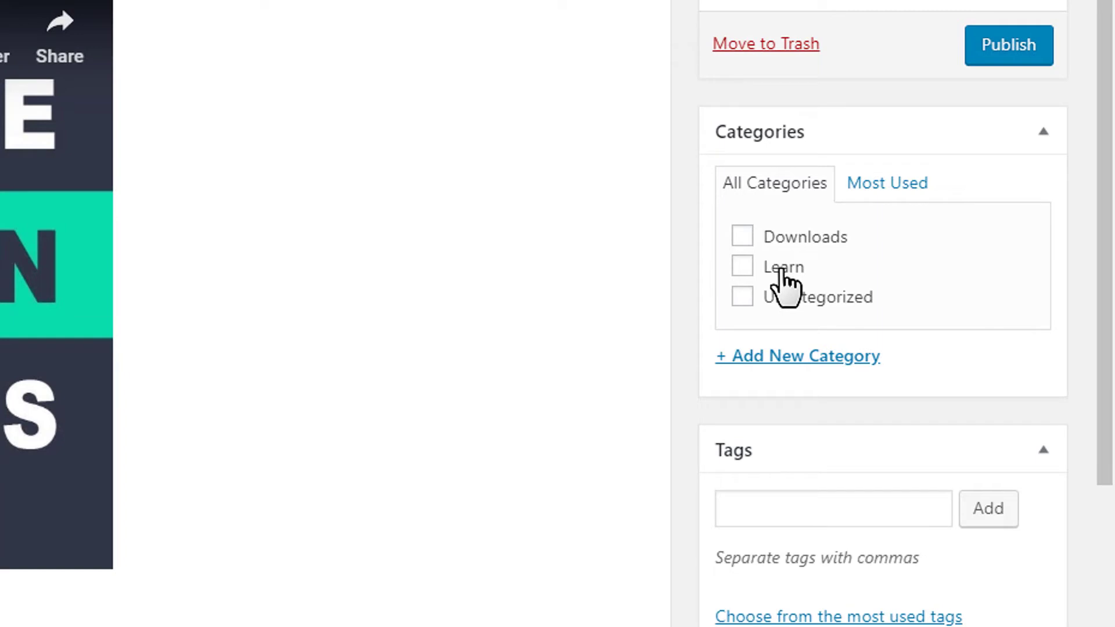
click(782, 270)
scroll(790, 279, down, 5)
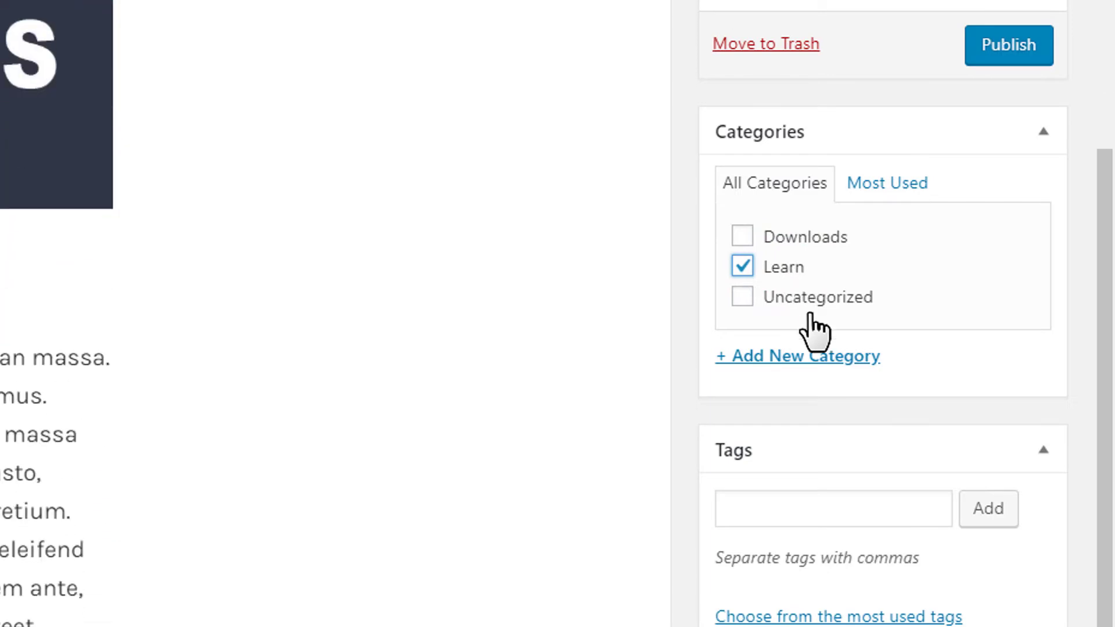
Upload the image 011010 from the Desktop and set it as the post's featured image.
scroll(781, 511, down, 5)
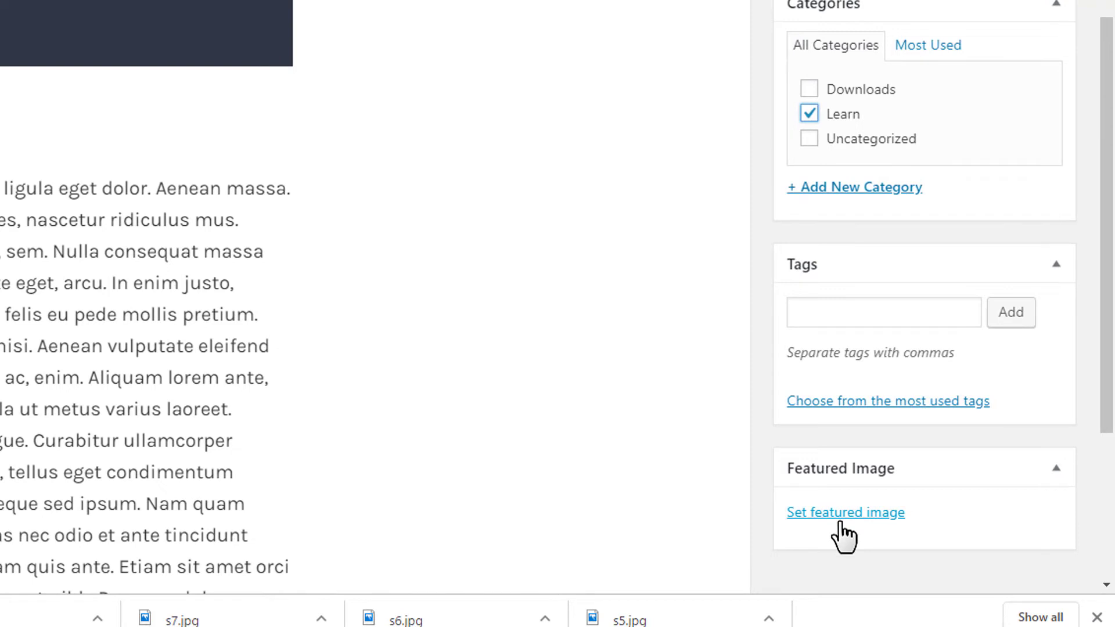
click(841, 523)
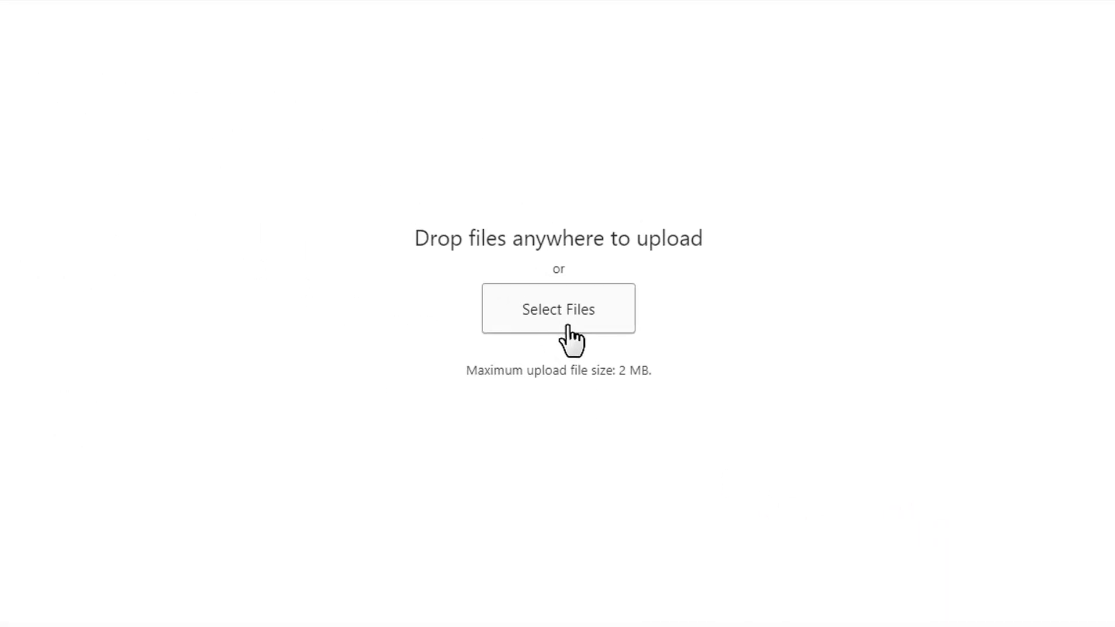
click(568, 328)
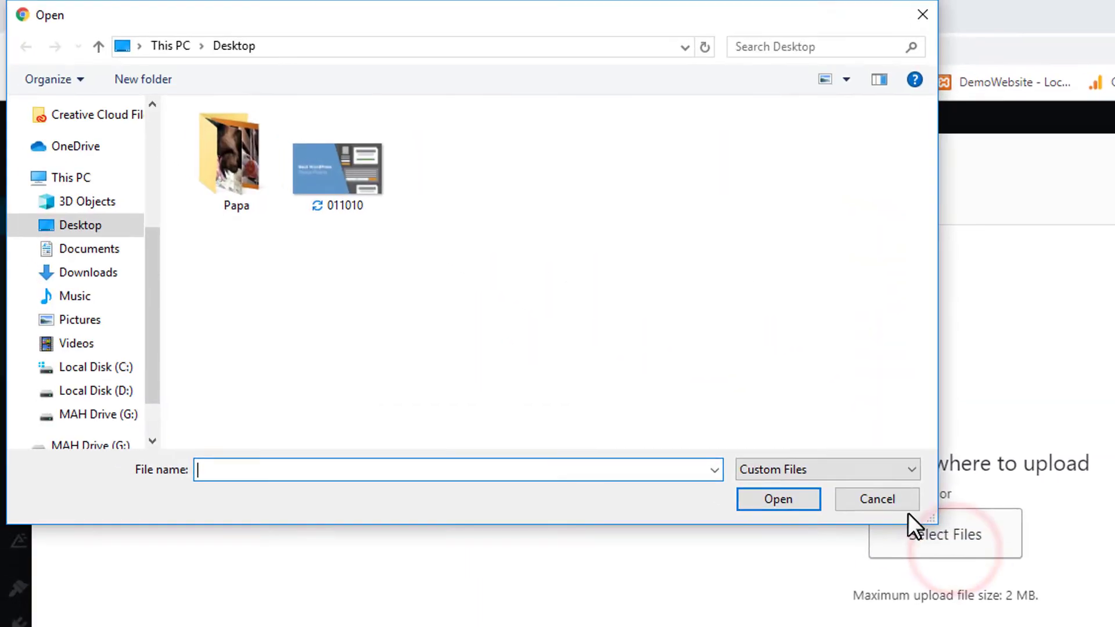
click(345, 178)
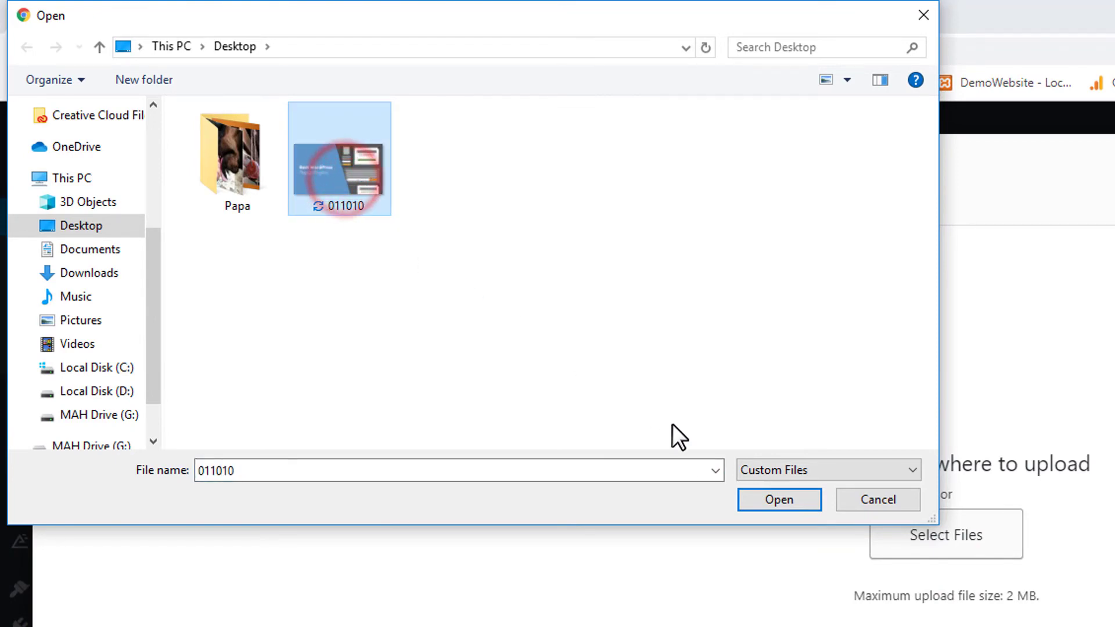
click(755, 506)
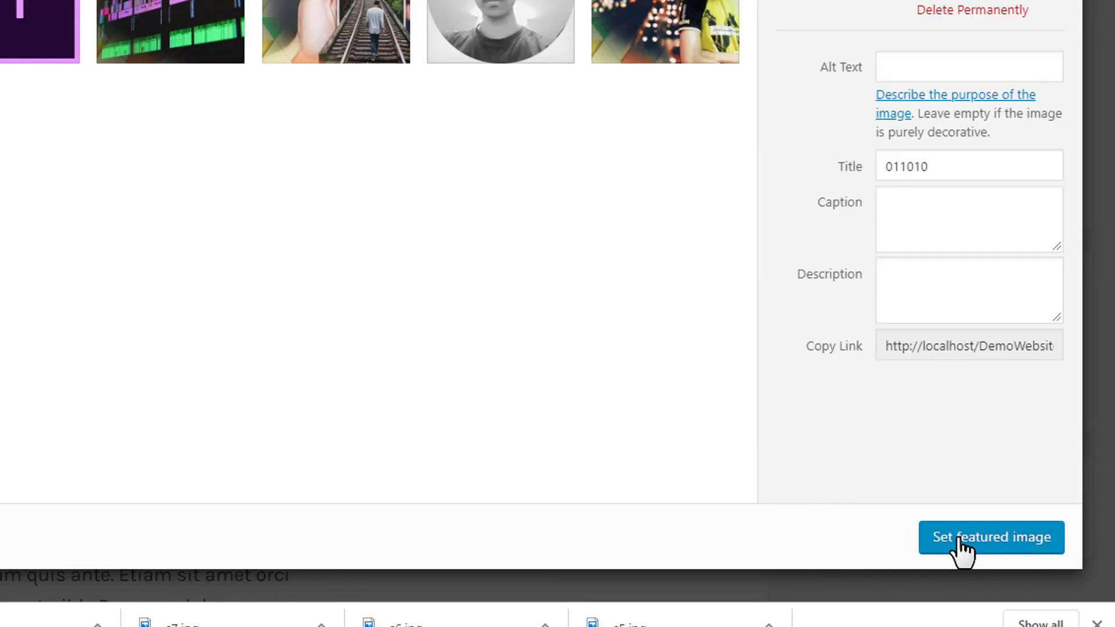
click(960, 546)
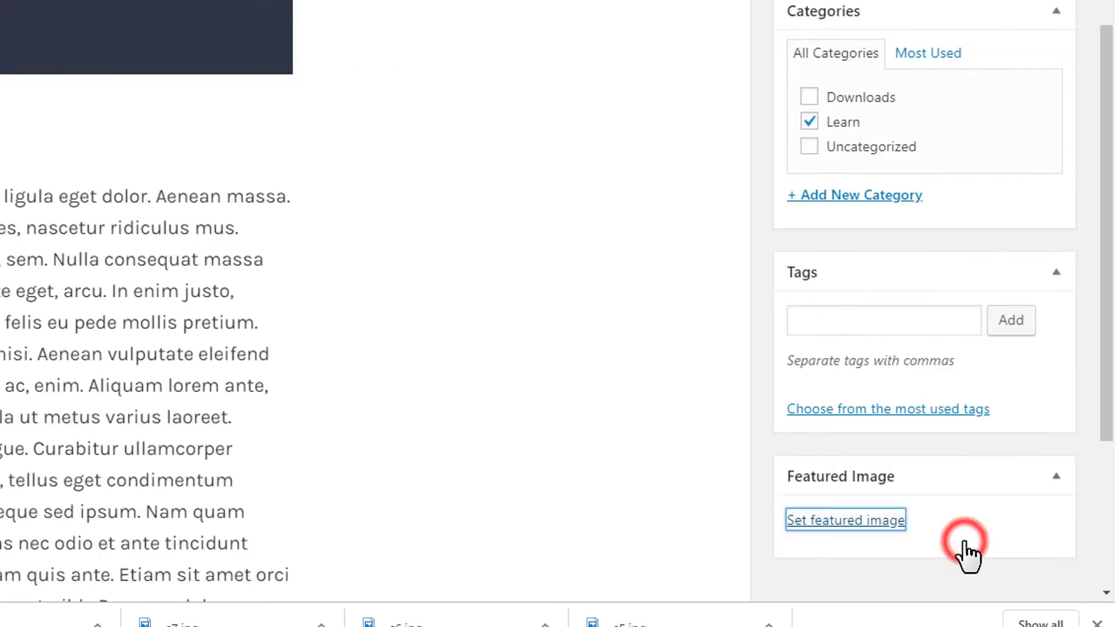
Publish the "How to Make a Blog" post with immediate, public visibility.
scroll(837, 387, up, 4)
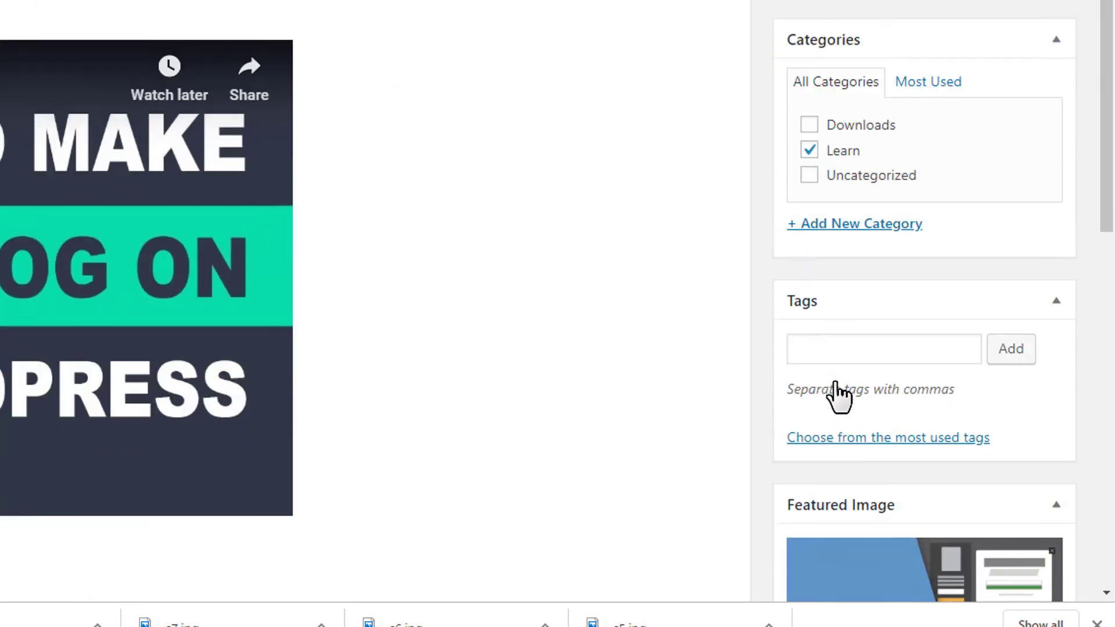
scroll(837, 386, down, 4)
scroll(837, 384, up, 3)
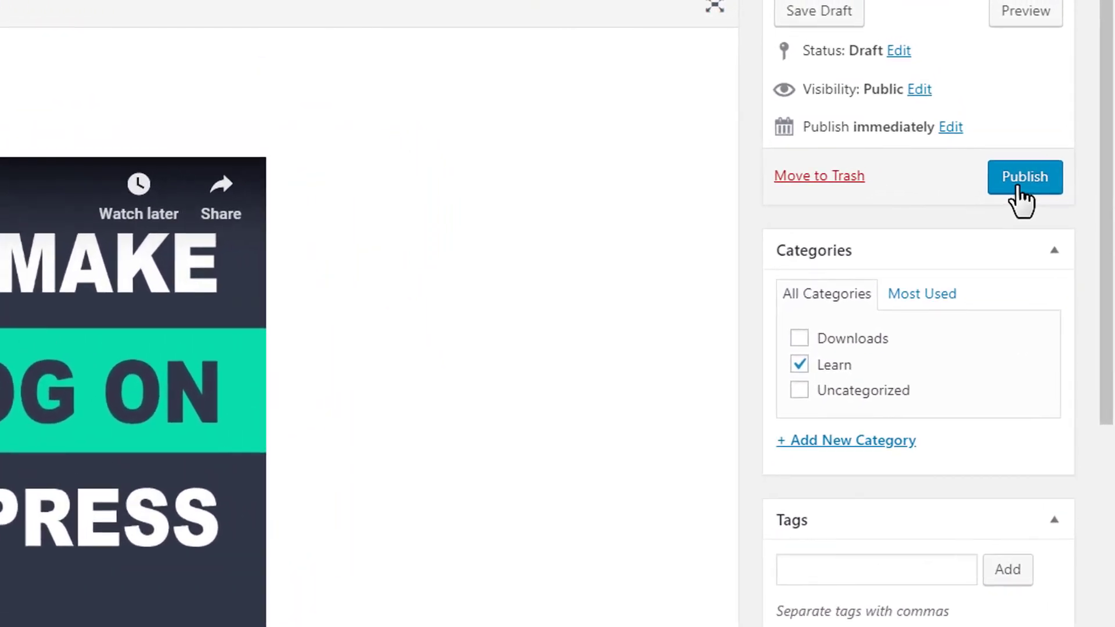
click(1018, 185)
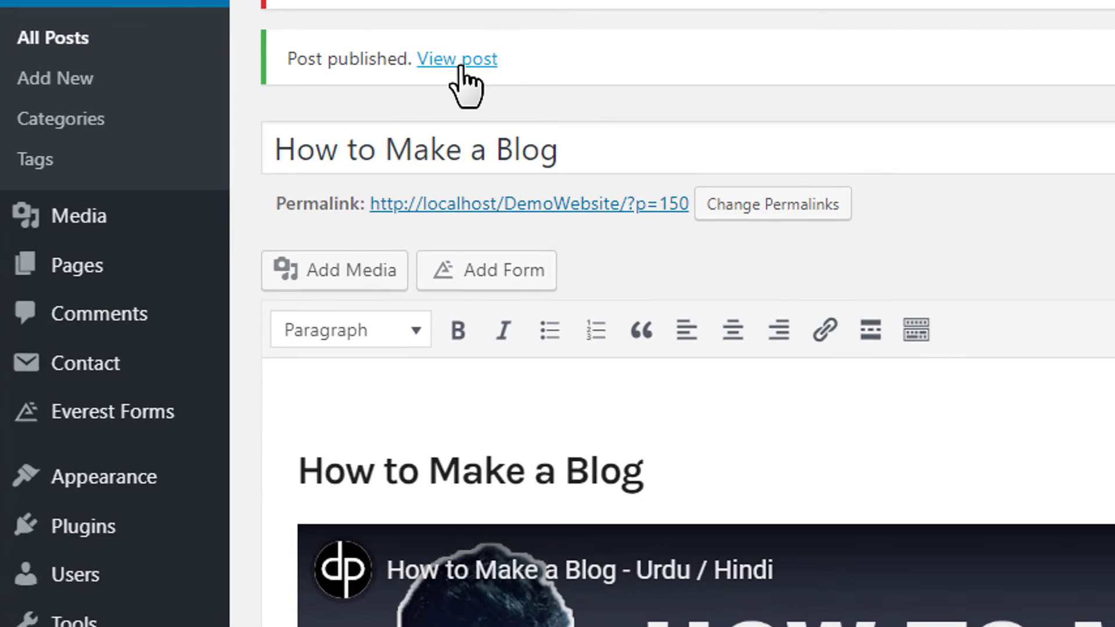
View the published post on the site and check its featured image, heading, embedded video and description text.
click(362, 52)
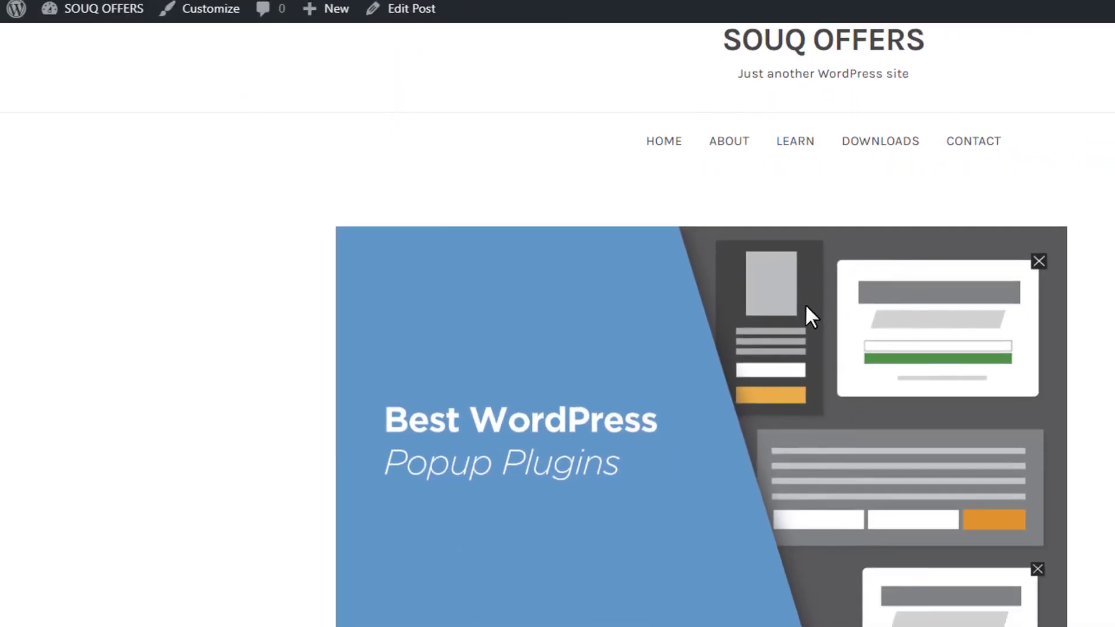
scroll(806, 306, down, 3)
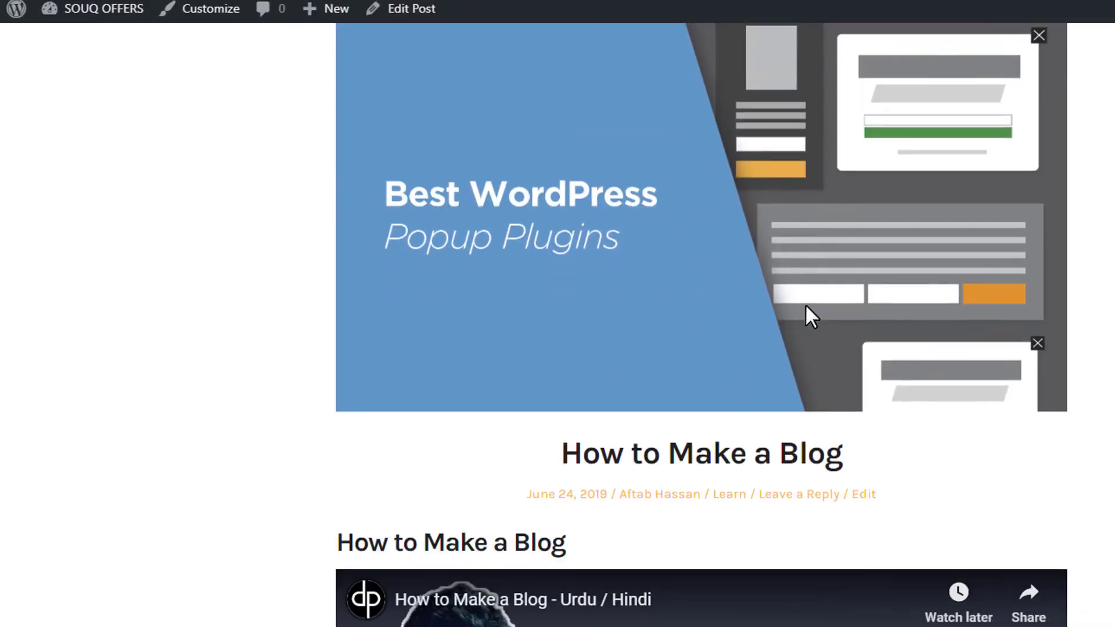
scroll(813, 314, up, 3)
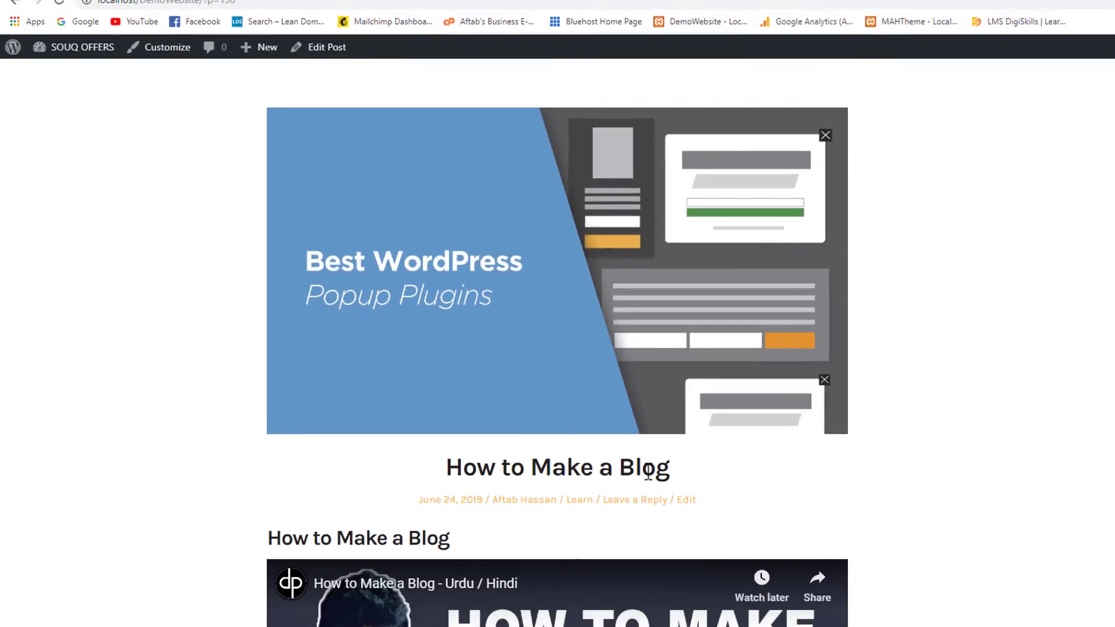
scroll(649, 471, down, 4)
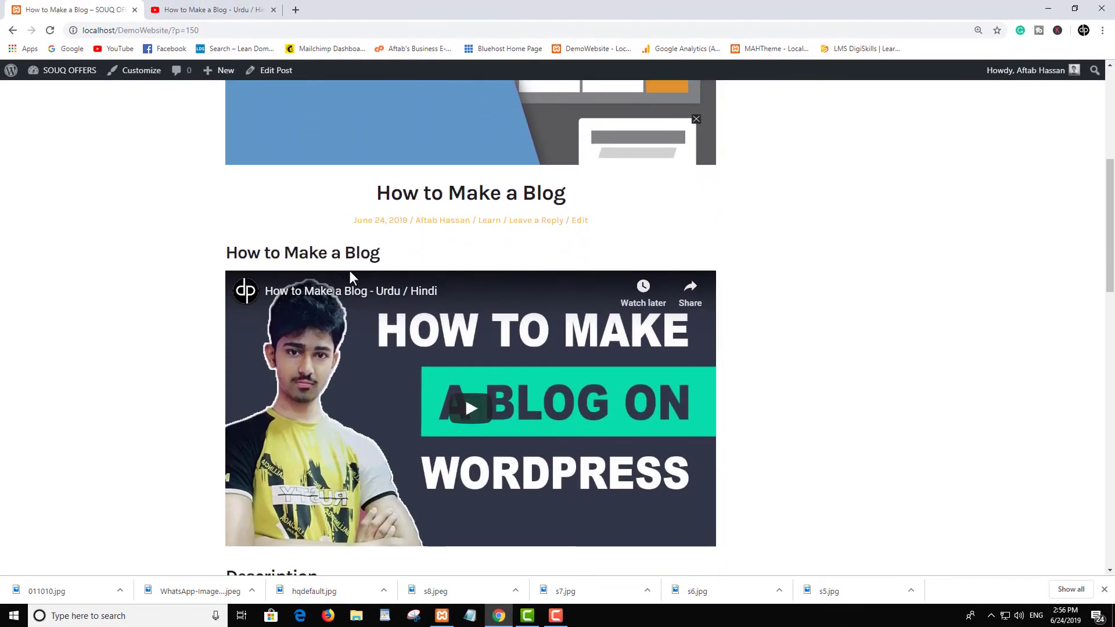
scroll(350, 270, down, 8)
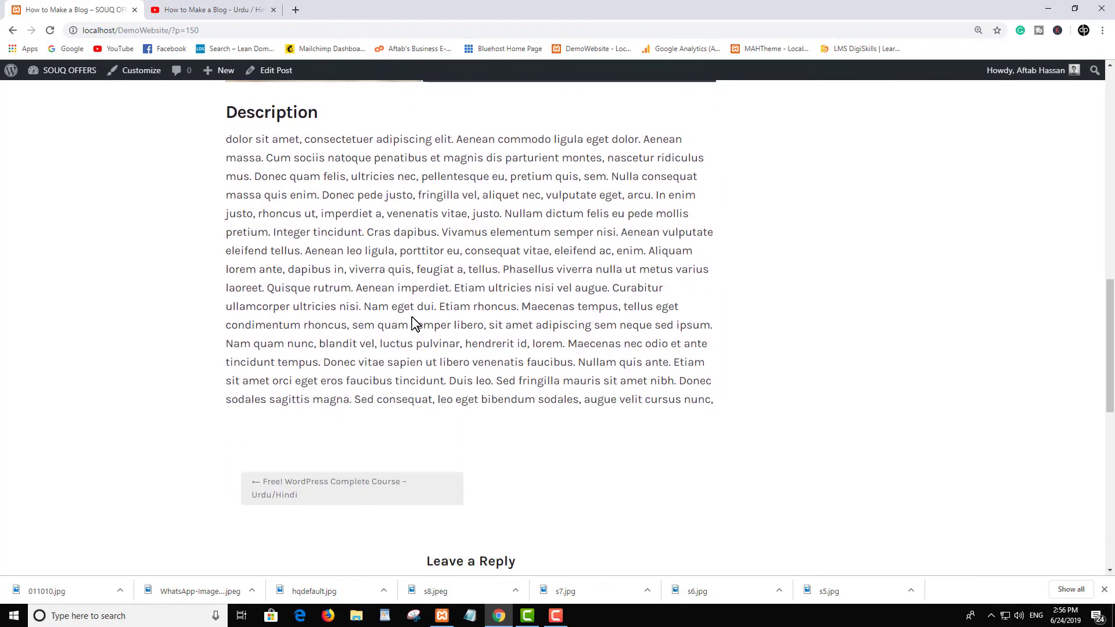
scroll(448, 321, down, 3)
scroll(478, 327, up, 15)
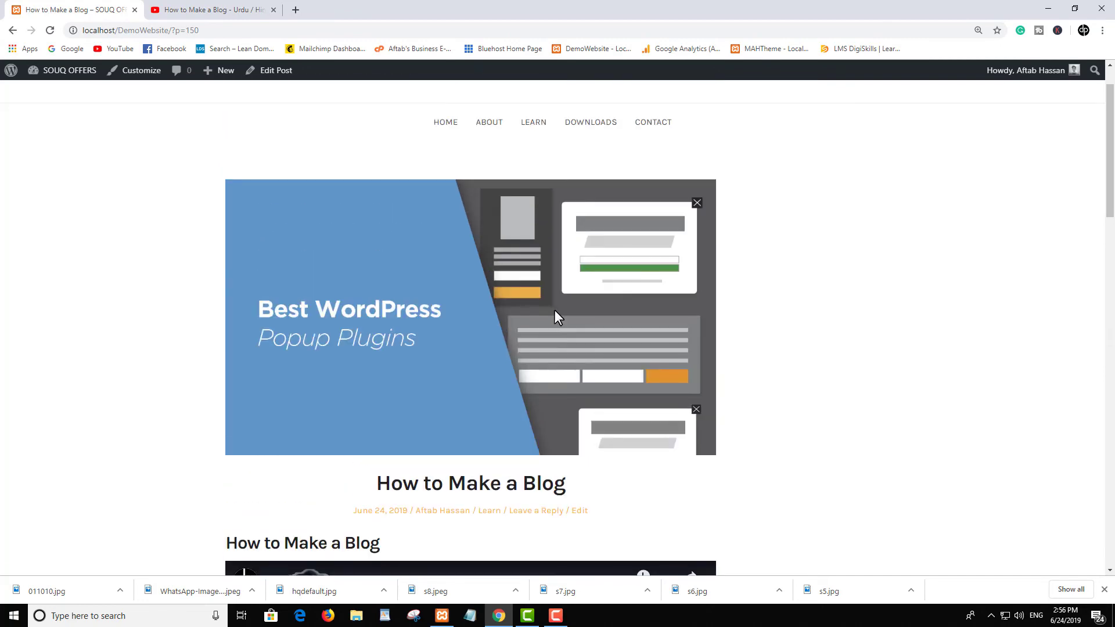
Go to the site's home page and examine how the new post is listed above the older one.
scroll(556, 312, up, 1)
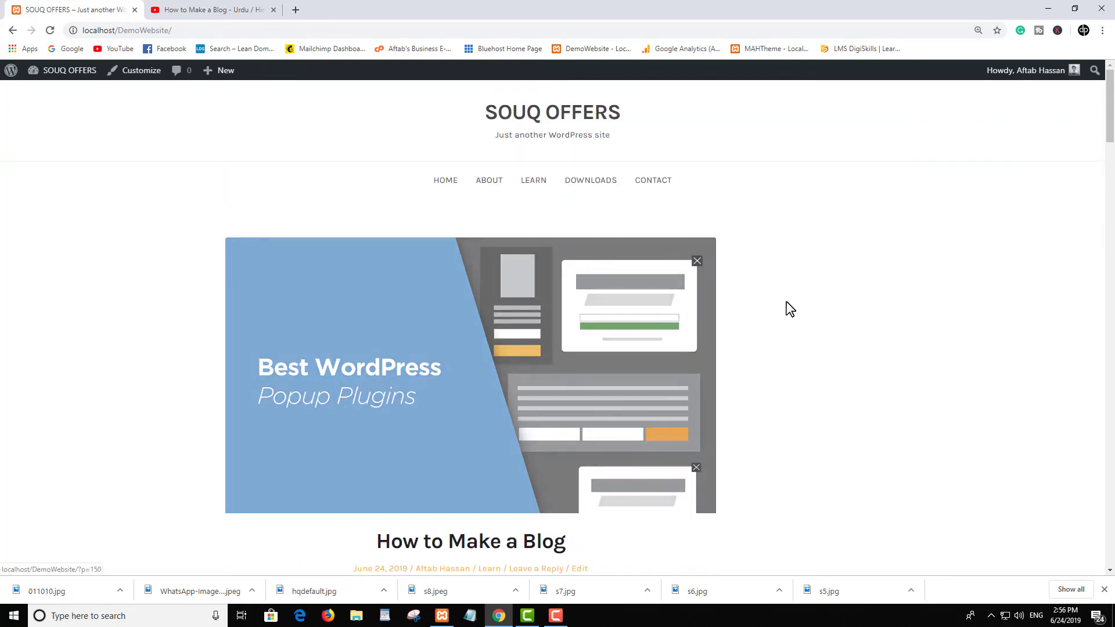
scroll(786, 308, down, 2)
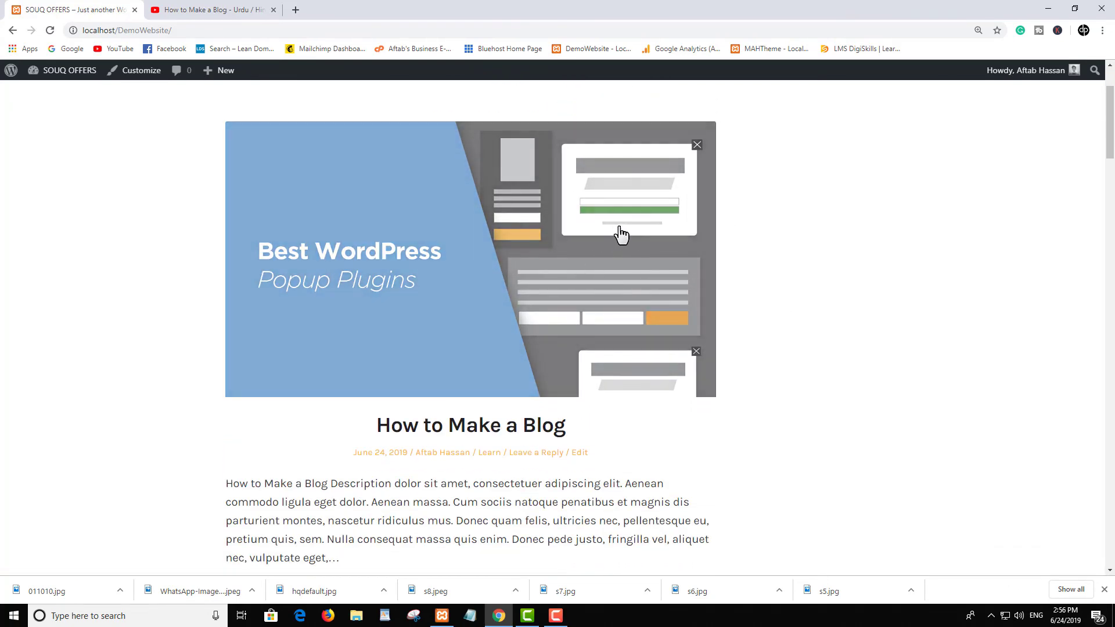
scroll(637, 246, down, 6)
scroll(666, 281, up, 5)
scroll(667, 281, down, 2)
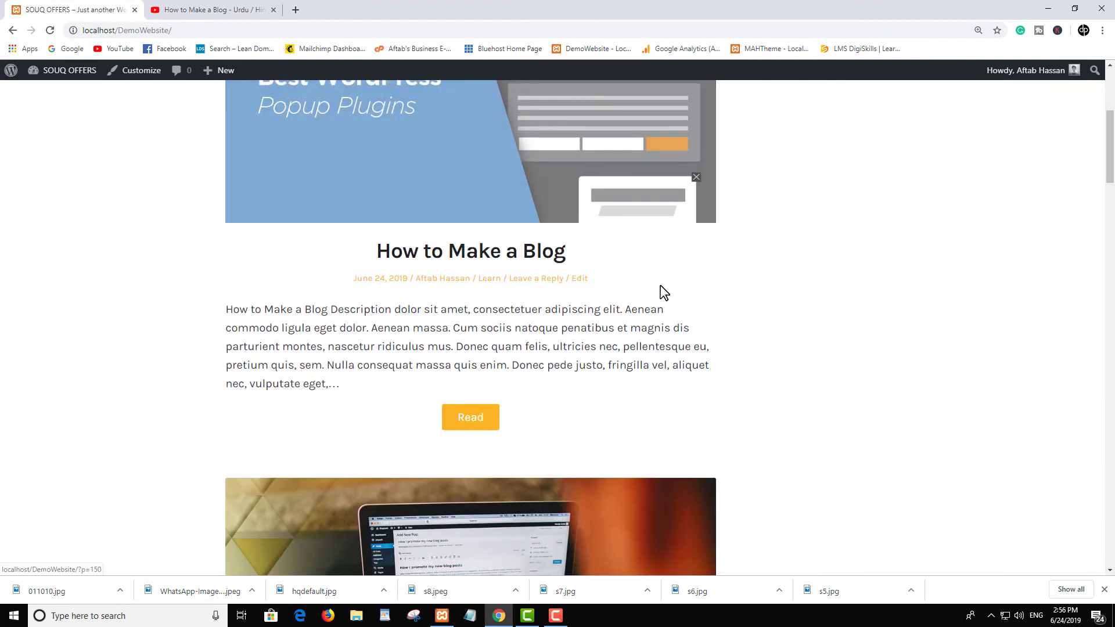
scroll(664, 292, down, 4)
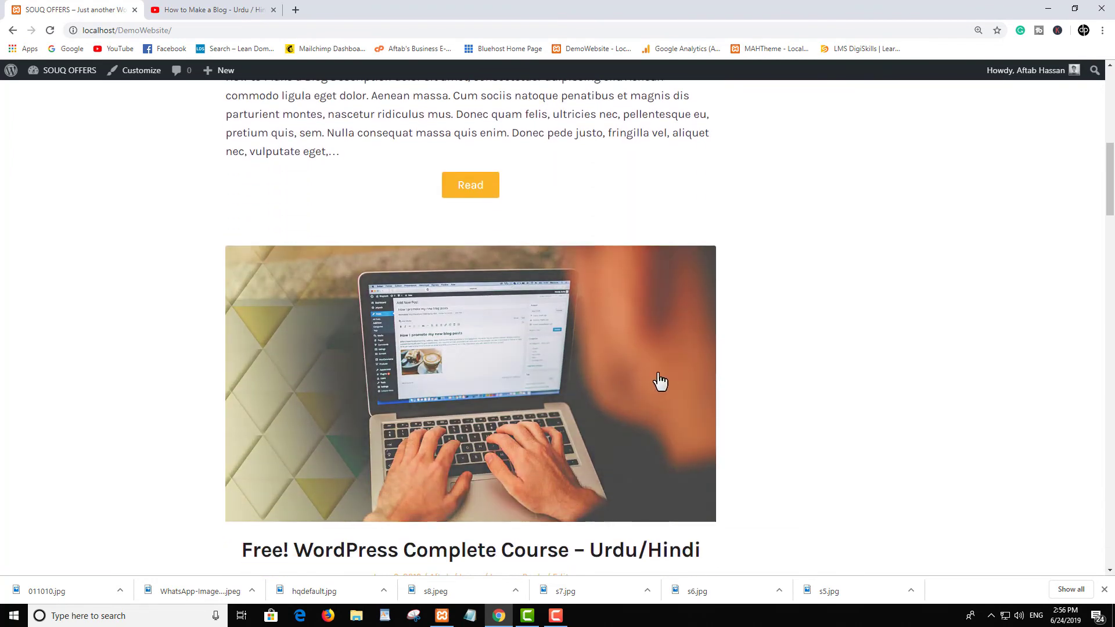
scroll(660, 382, up, 6)
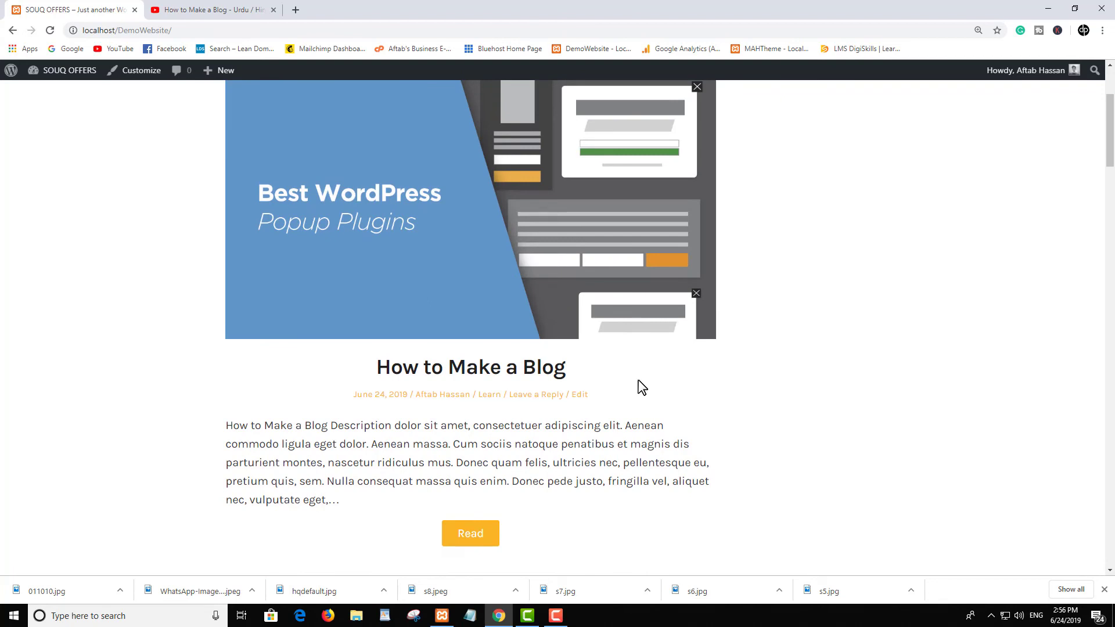
scroll(641, 387, up, 2)
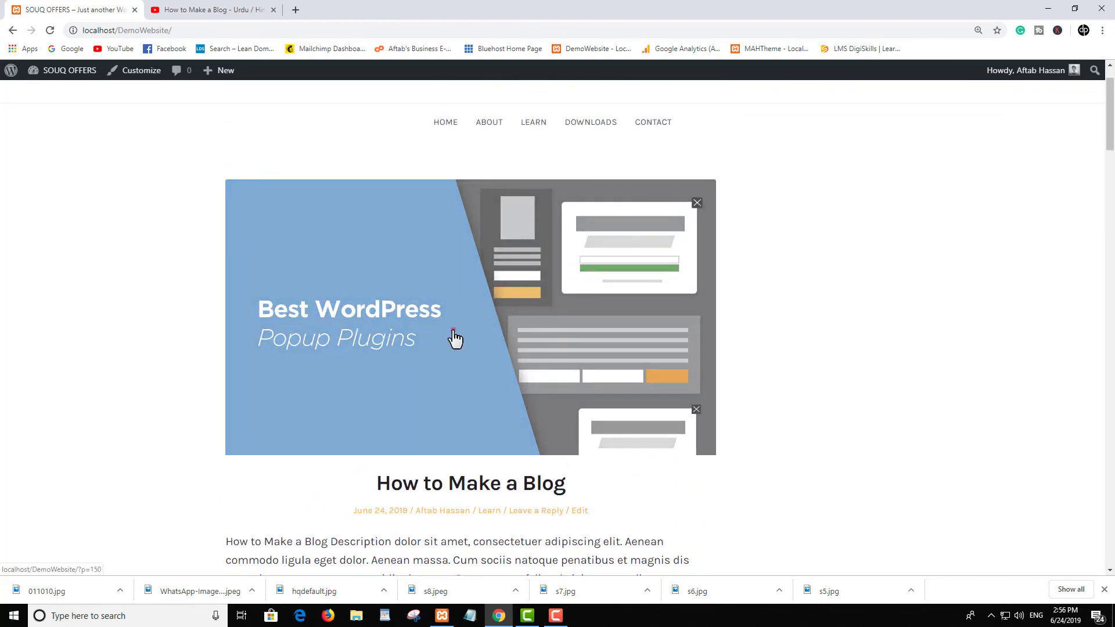
Open the "How to Make a Blog" post from the home page, then play and pause its embedded video.
scroll(468, 340, down, 7)
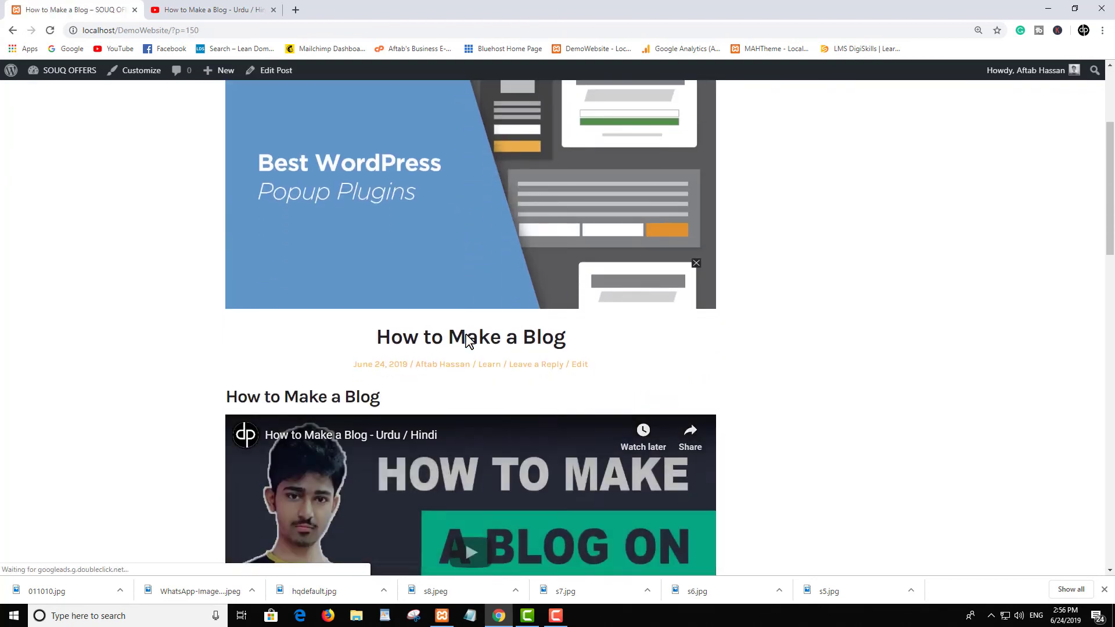
scroll(476, 345, down, 1)
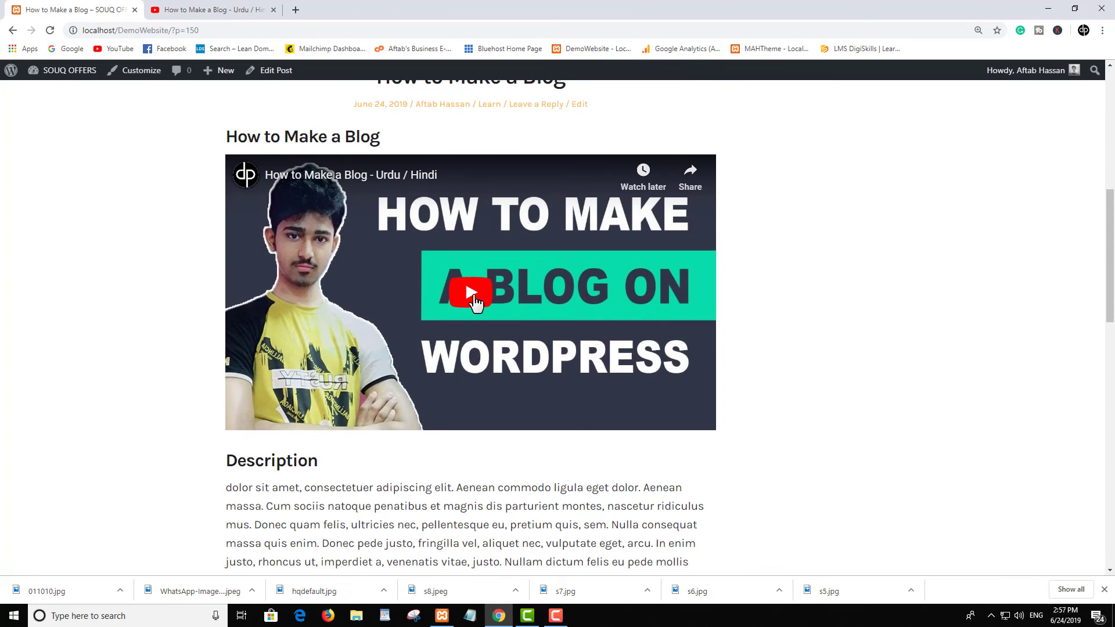
click(474, 303)
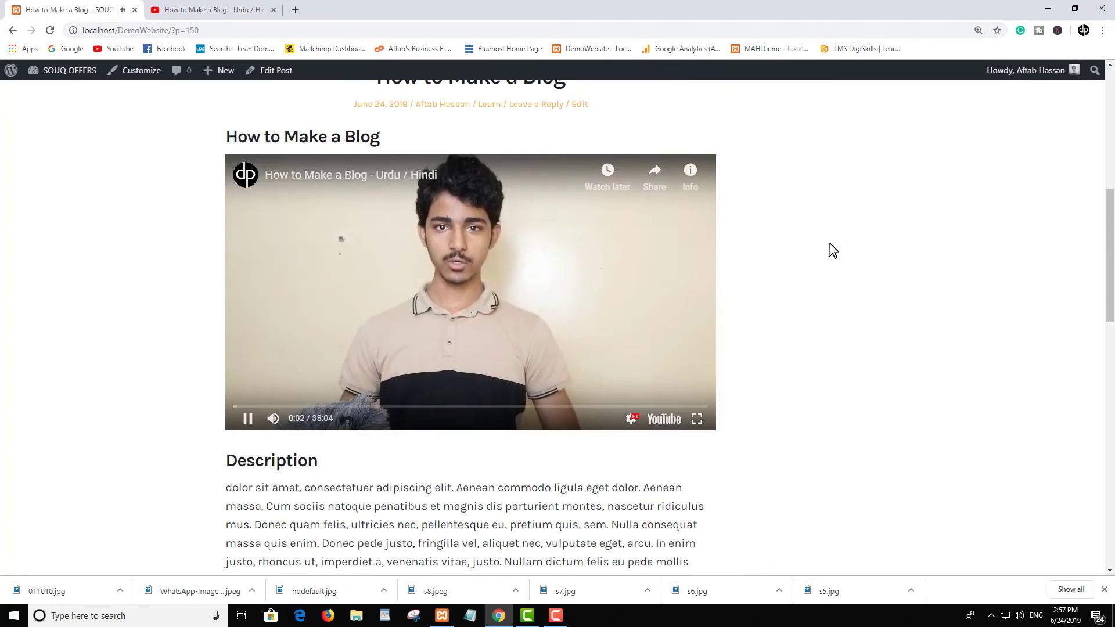
click(583, 276)
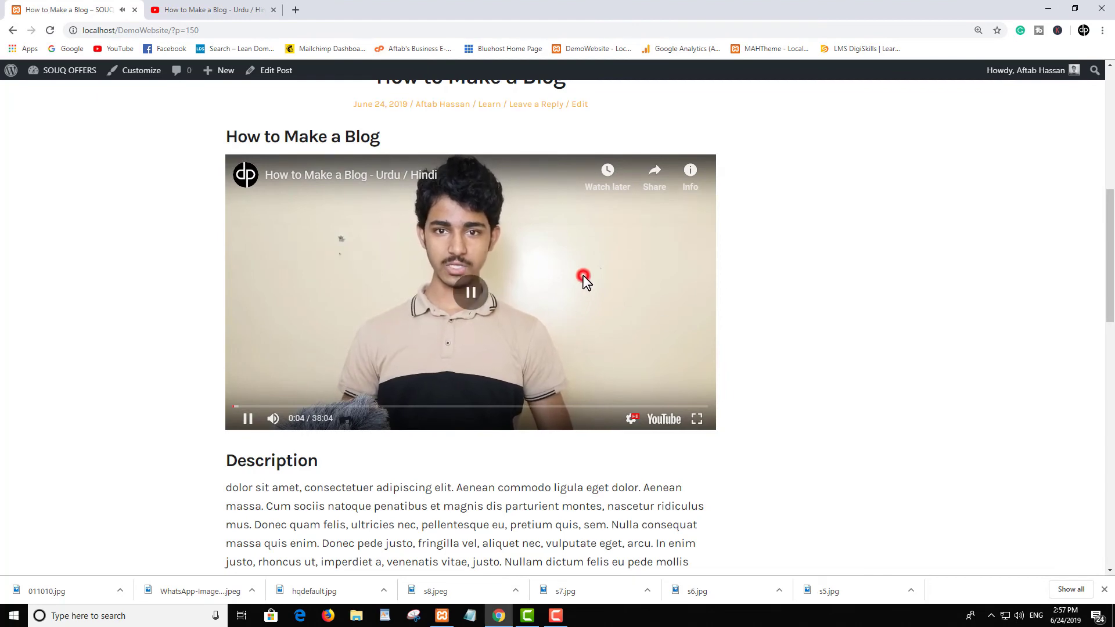